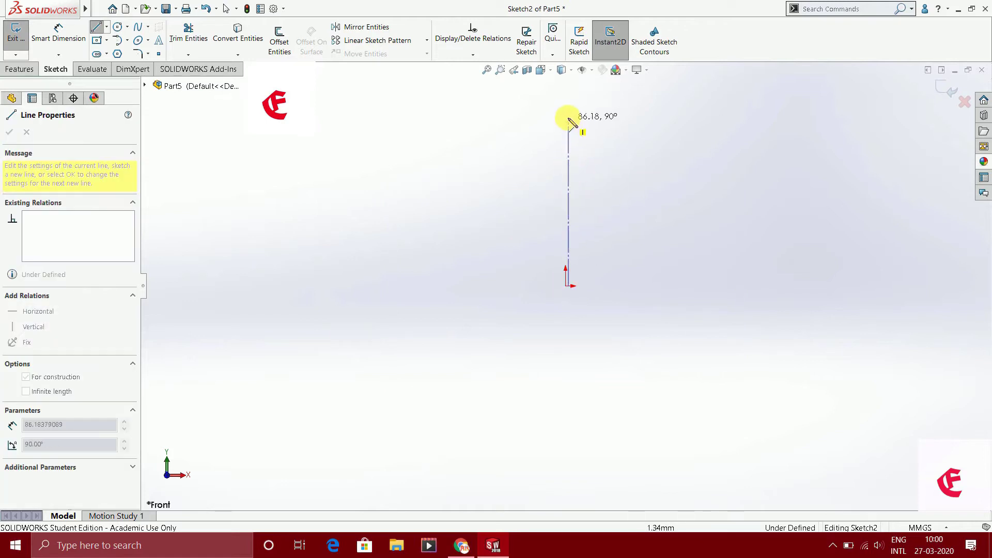
- Complete the vertical centerline above the origin and draw a tangent arc from the origin curving up and to the left
click(569, 100)
key(Escape)
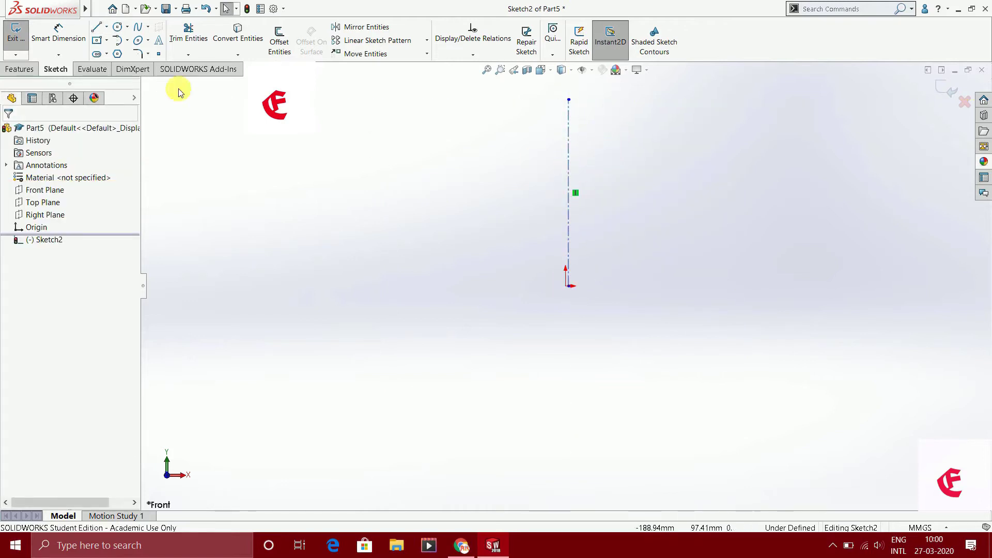
click(118, 41)
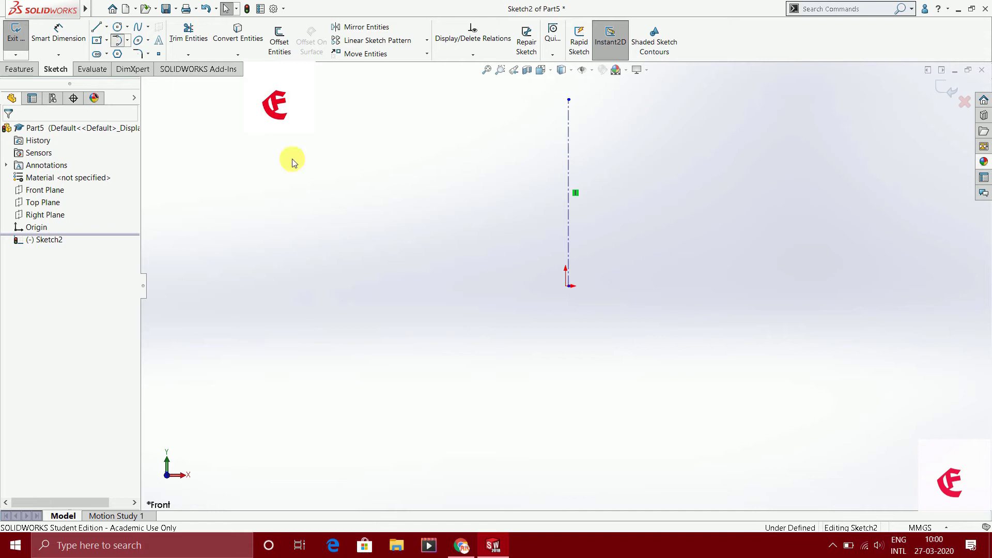
click(569, 286)
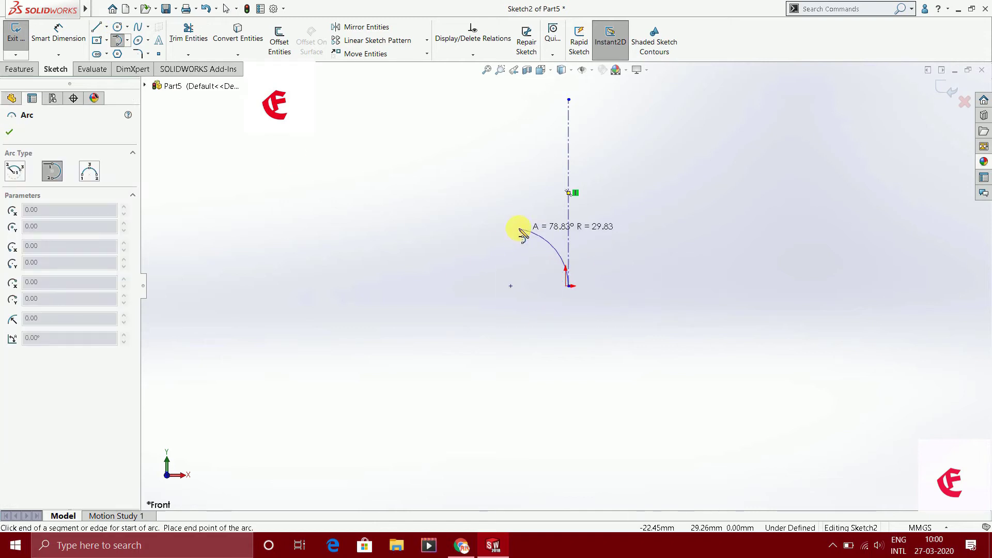
click(471, 203)
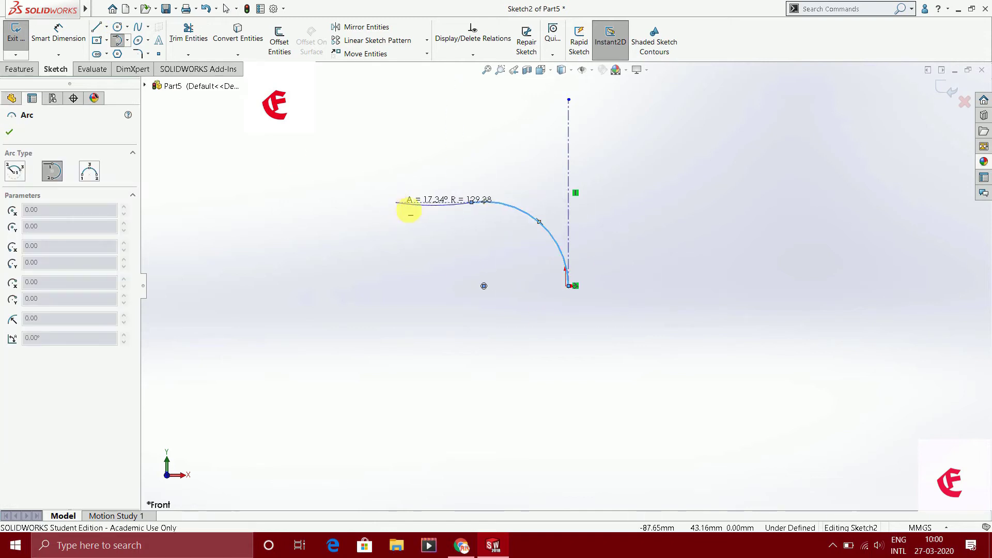
key(Escape)
- Draw a horizontal line leftward from the upper end of the arc
click(96, 29)
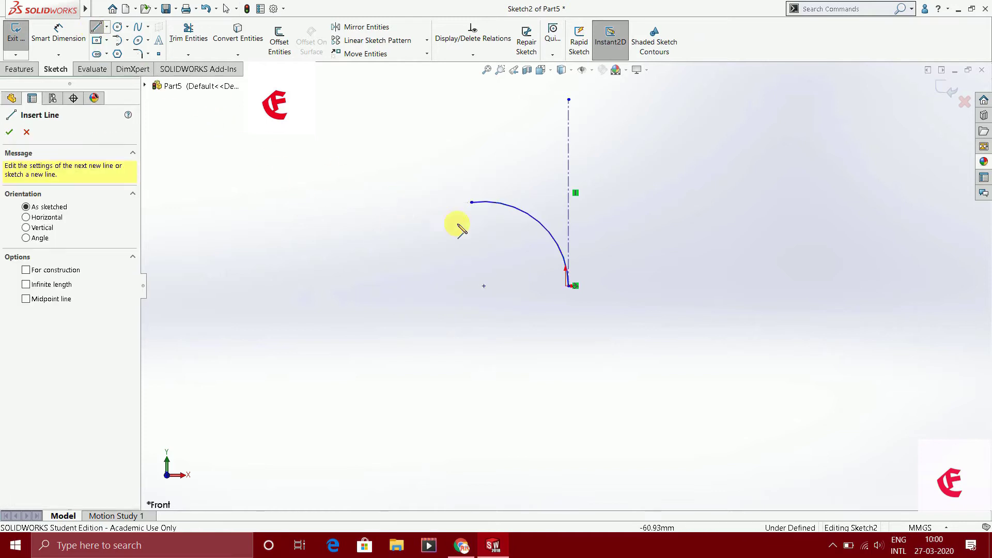
click(471, 202)
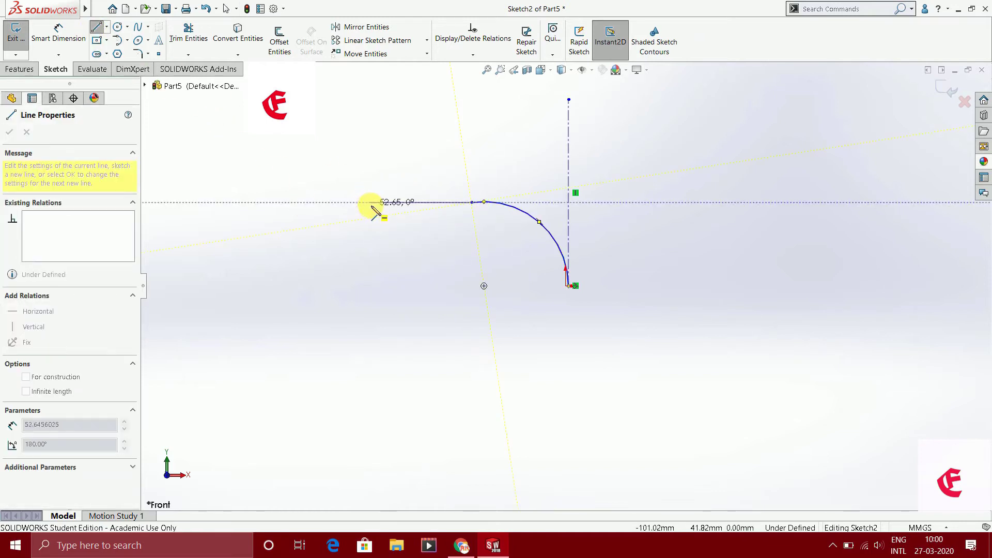
click(394, 202)
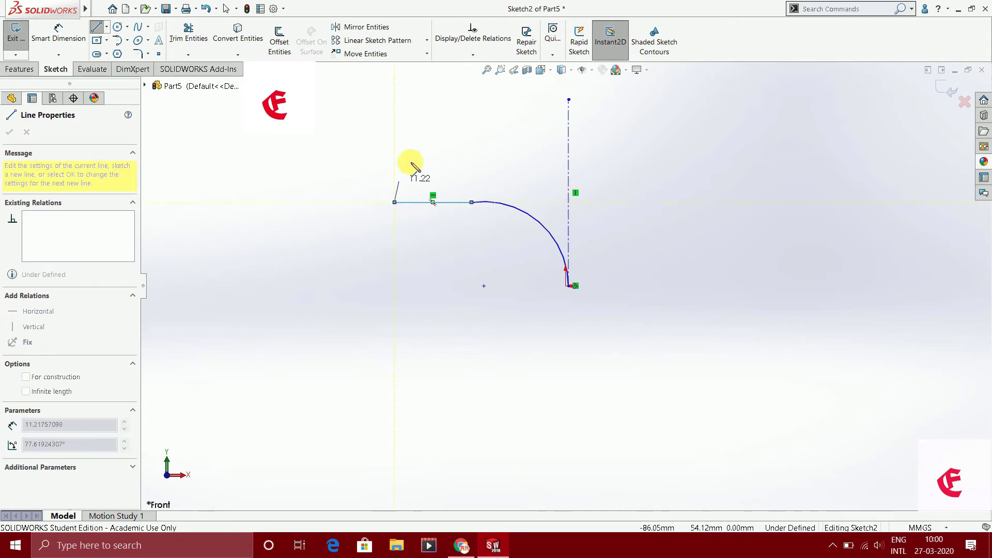
key(Escape)
click(117, 40)
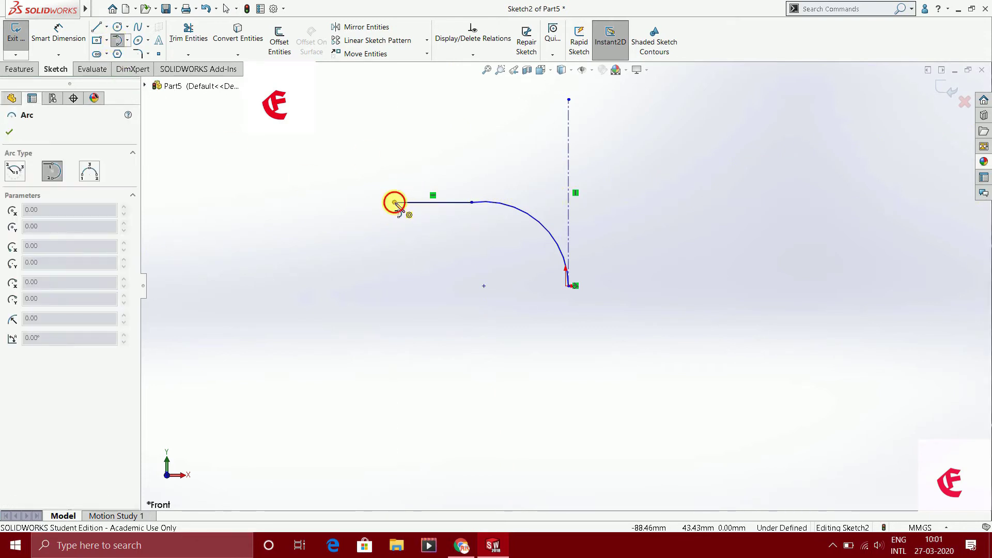
click(394, 202)
key(Escape)
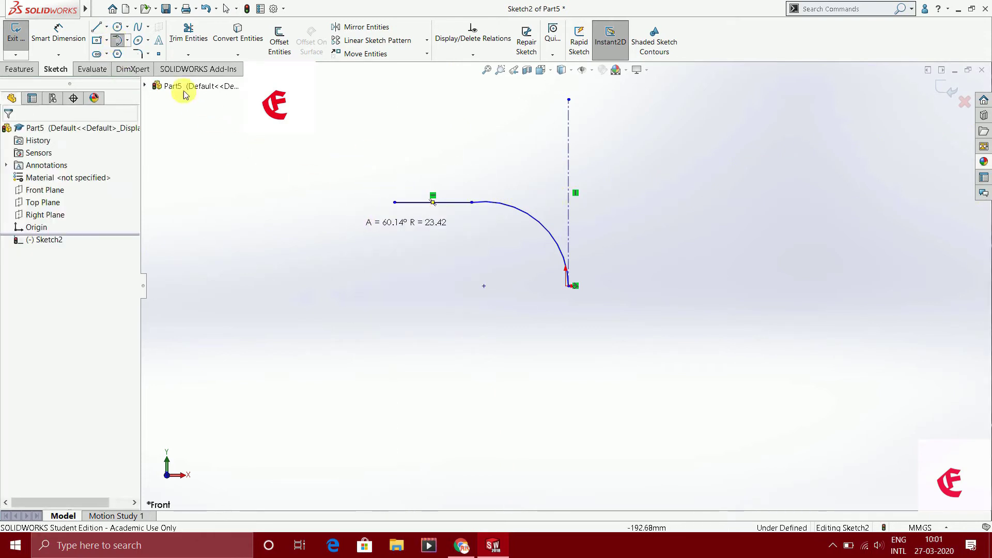
- Draw a second tangent arc from the left end of the horizontal line, curving up and to the left
click(118, 39)
click(395, 202)
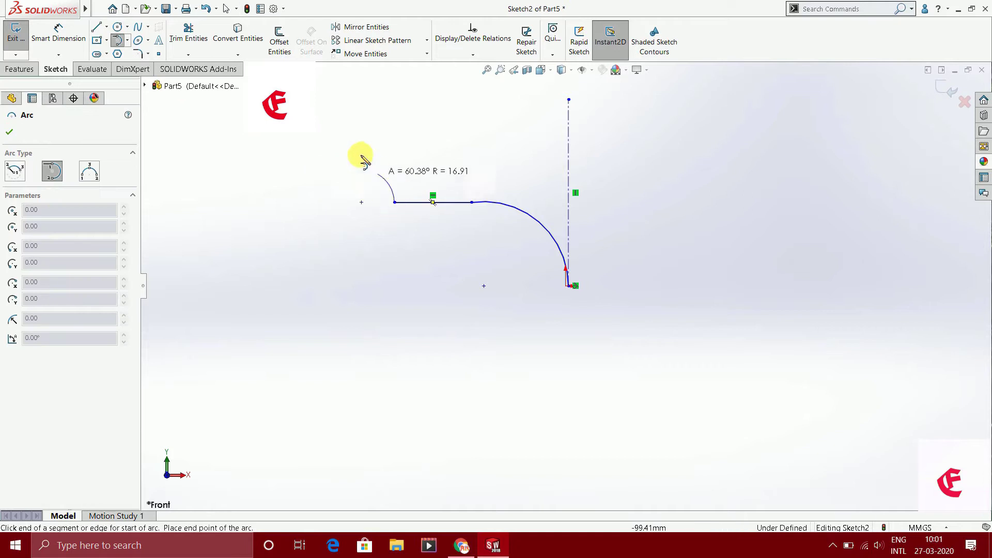
click(338, 151)
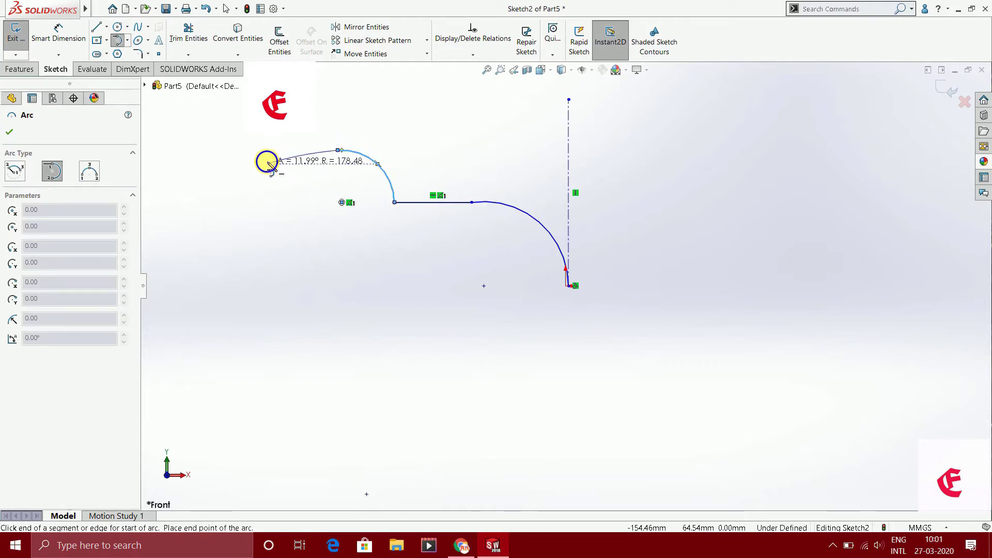
key(Escape)
- Draw a line slanting up and left from the second arc's end, continued by a horizontal line about 108 mm long toward the centerline
click(96, 27)
key(z)
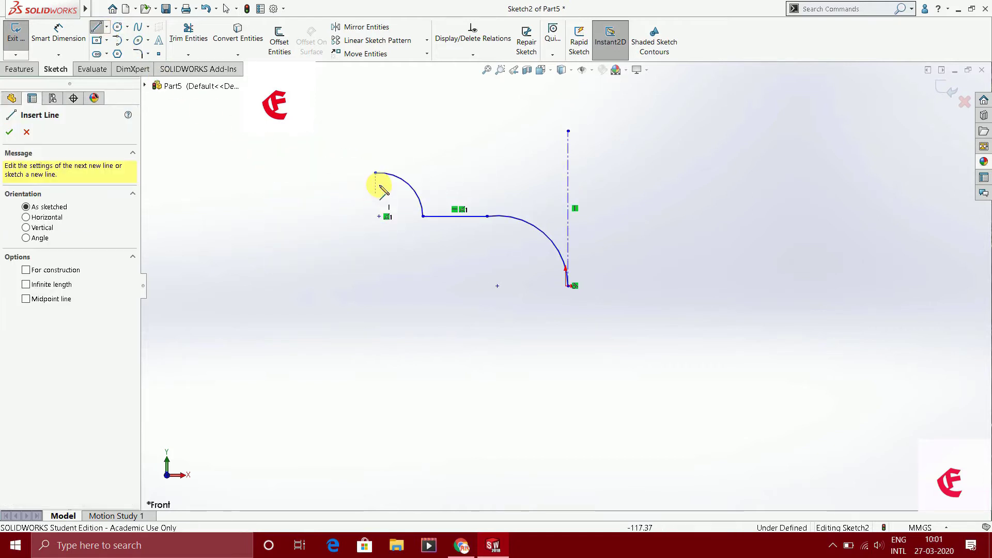
click(338, 150)
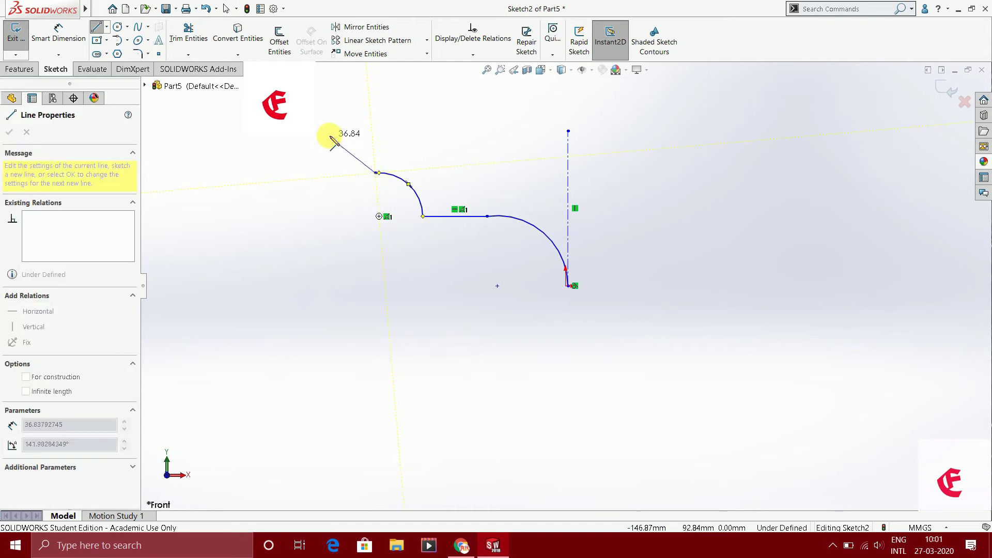
click(330, 131)
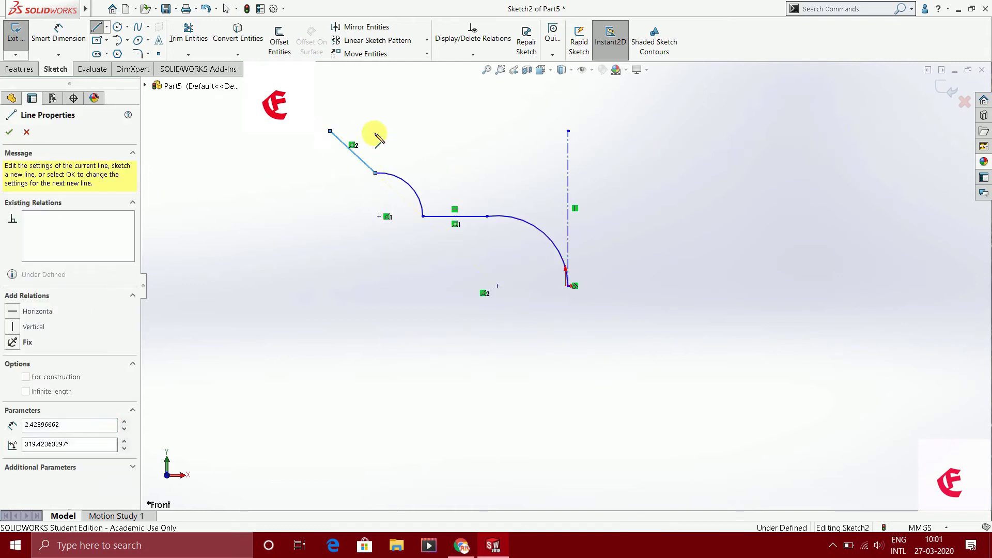
click(504, 131)
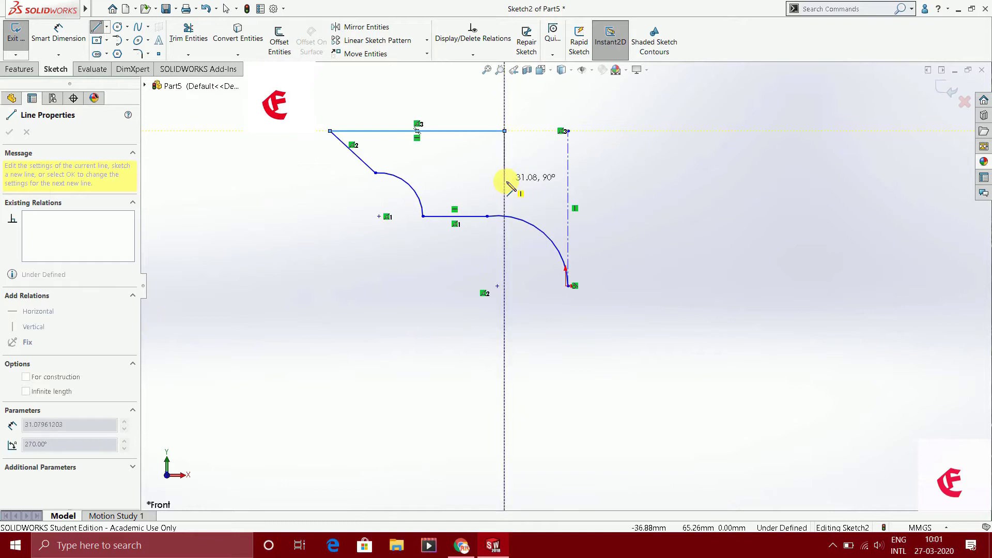
key(Escape)
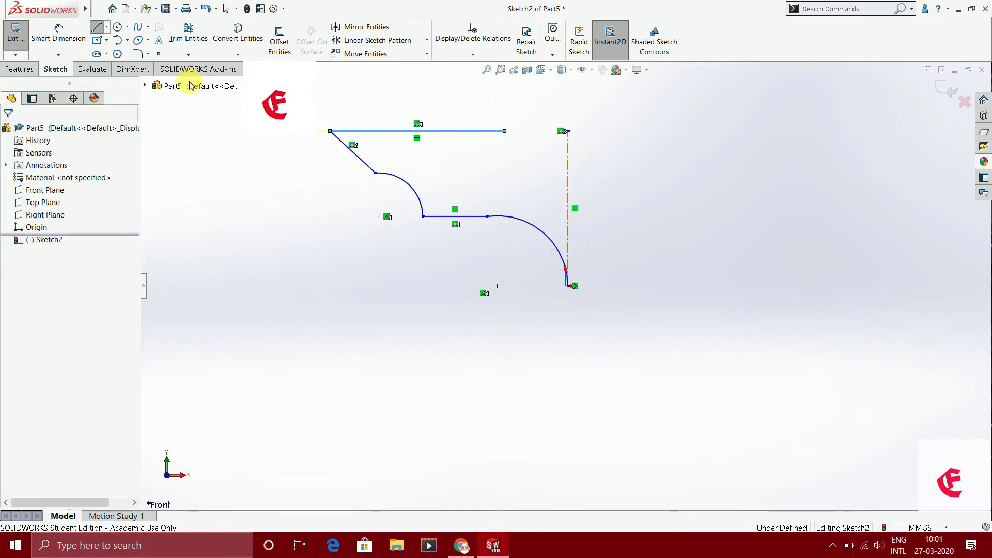
- Draw a tangent arc from the right end of the upper horizontal line, curving down toward the centerline
click(118, 40)
click(504, 131)
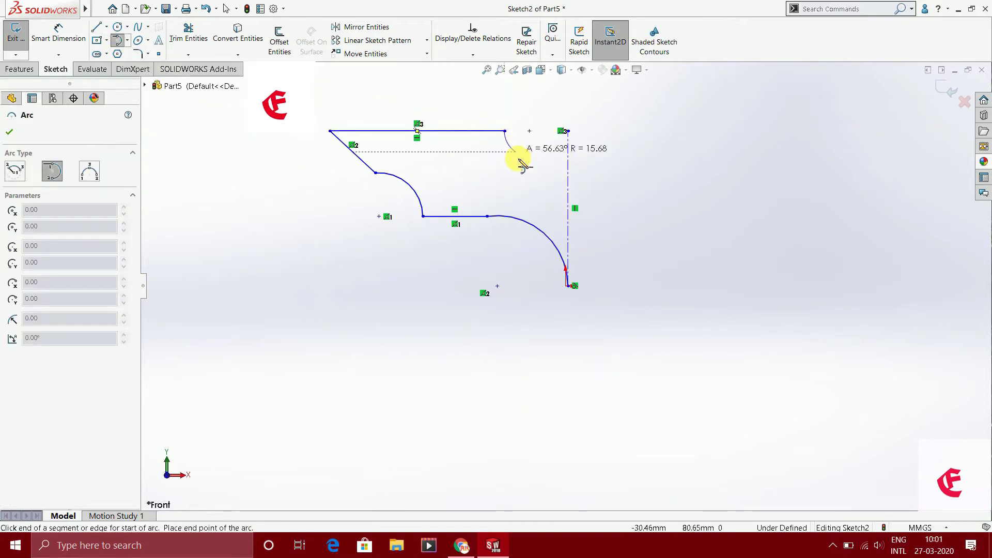
click(544, 183)
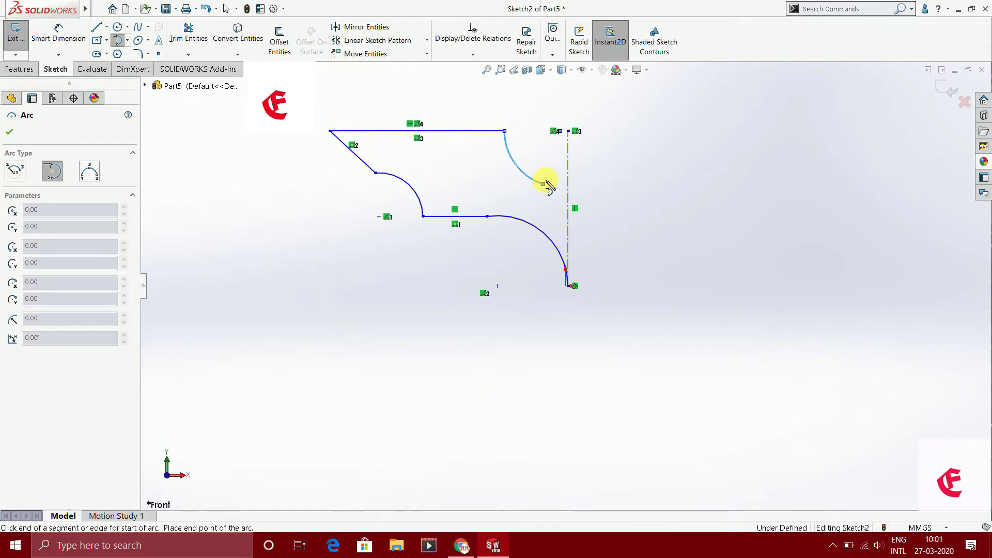
right_click(549, 184)
click(557, 185)
- Draw connected lines from the upper arc's lower end: vertically up, slanting down to the right, and horizontally onto the centerline
click(96, 27)
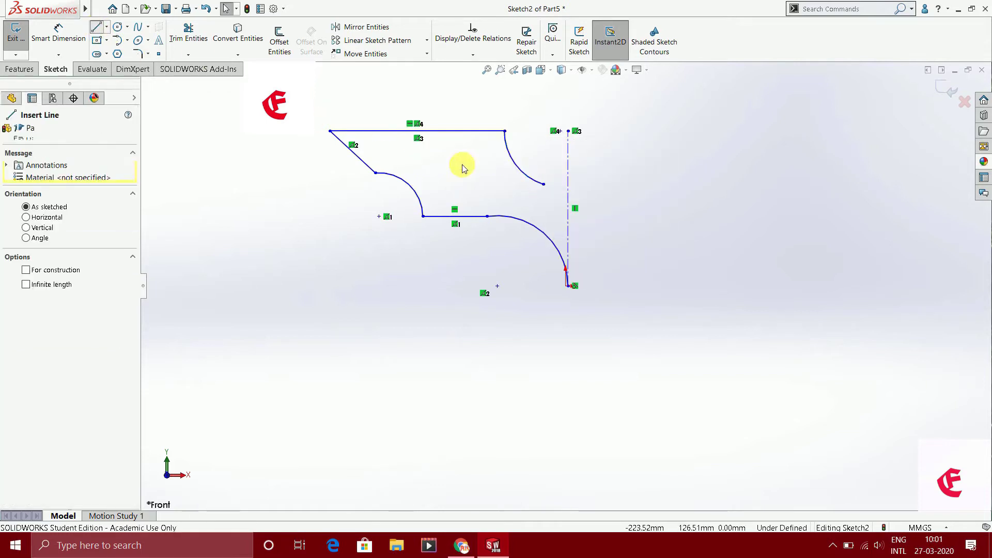
click(543, 184)
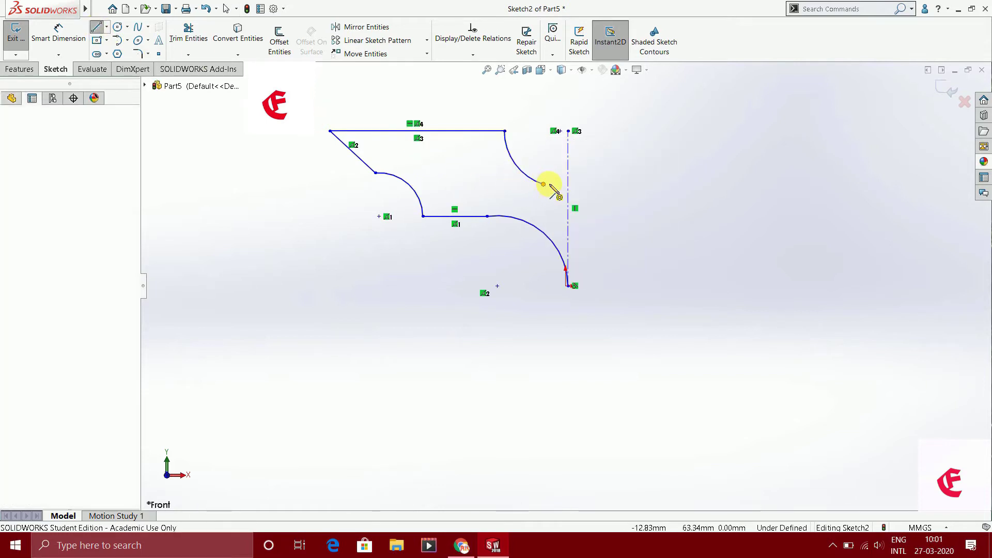
click(543, 146)
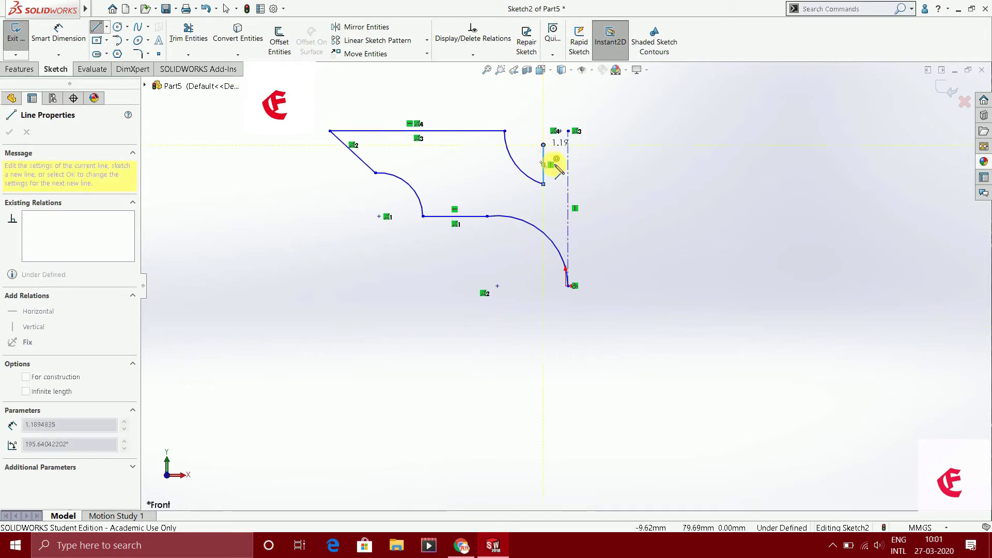
click(568, 184)
key(Escape)
key(Escape)
- Dimension the top horizontal line and set its length to 88.31 mm
click(59, 38)
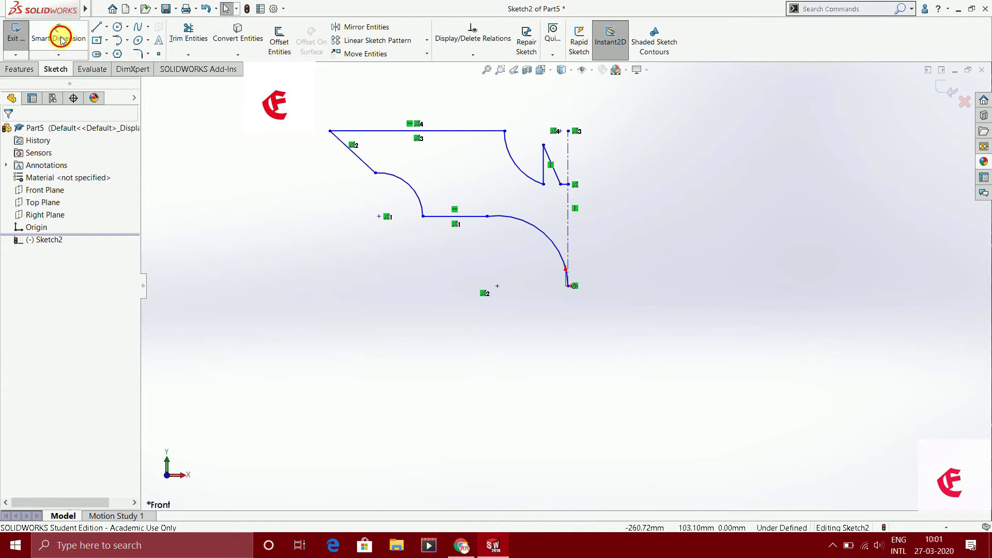
click(454, 131)
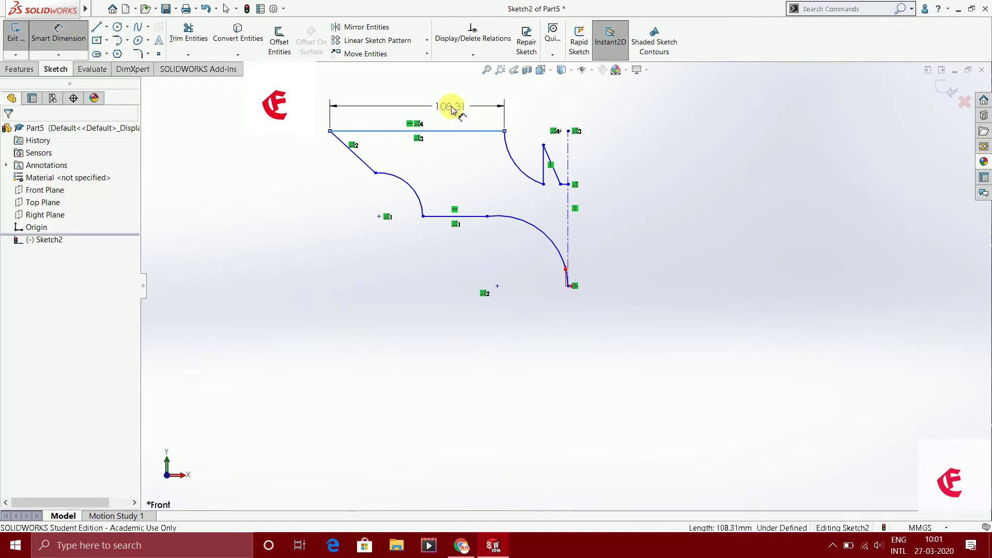
click(451, 110)
drag(445, 89, 243, 147)
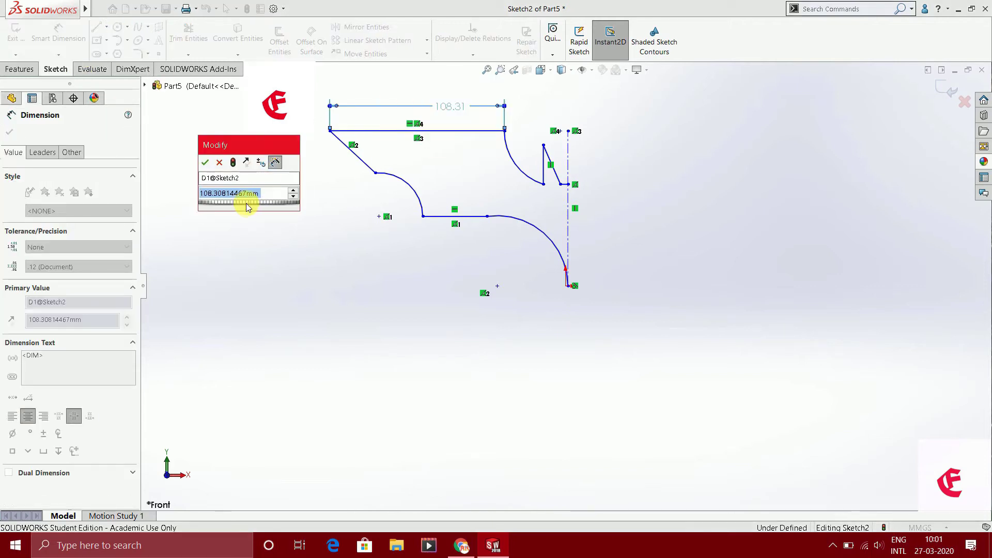
drag(247, 206, 245, 202)
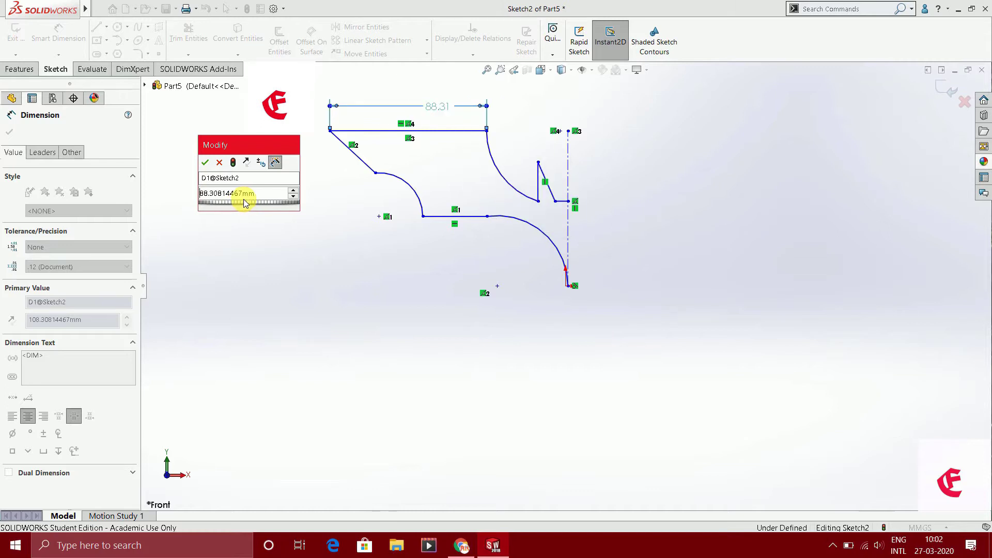
click(208, 163)
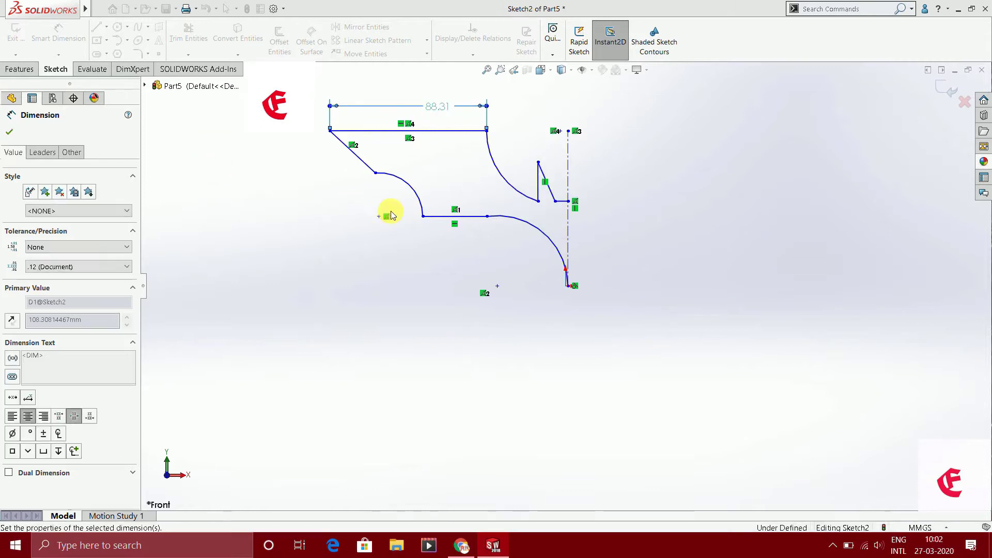
- Dimension the arc below the slanted line and set its radius to 24.59 mm
click(409, 191)
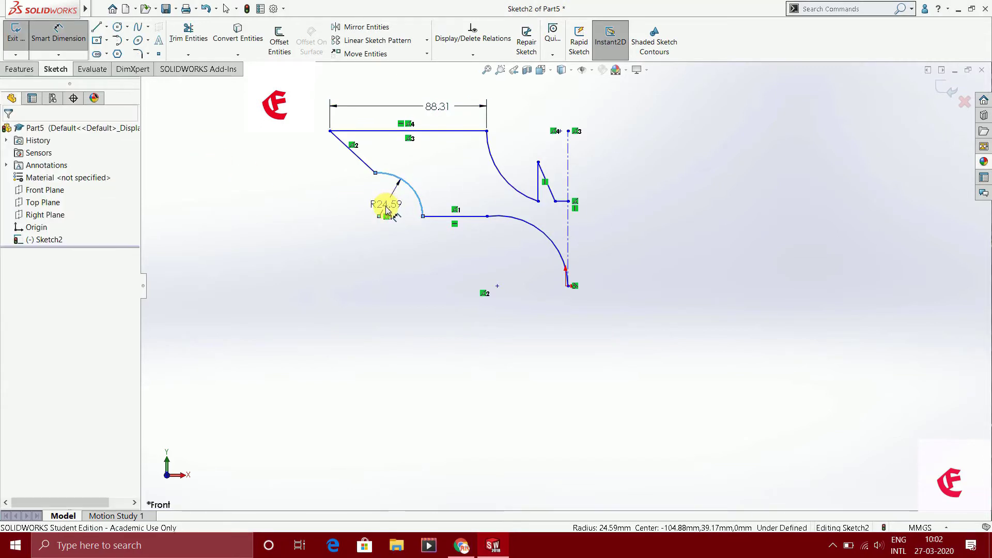
click(382, 206)
drag(370, 199, 316, 271)
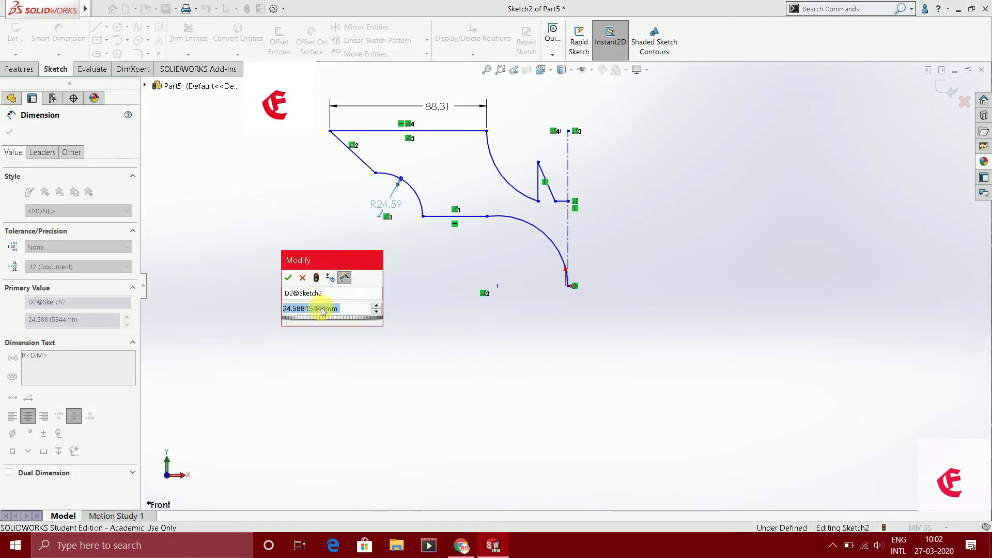
key(Home)
key(Delete)
text(1)
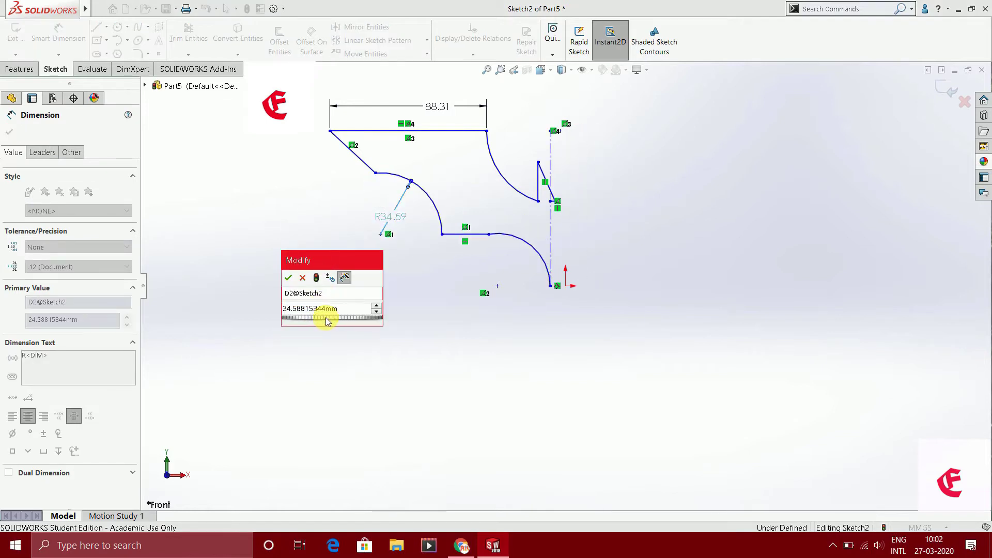
click(324, 318)
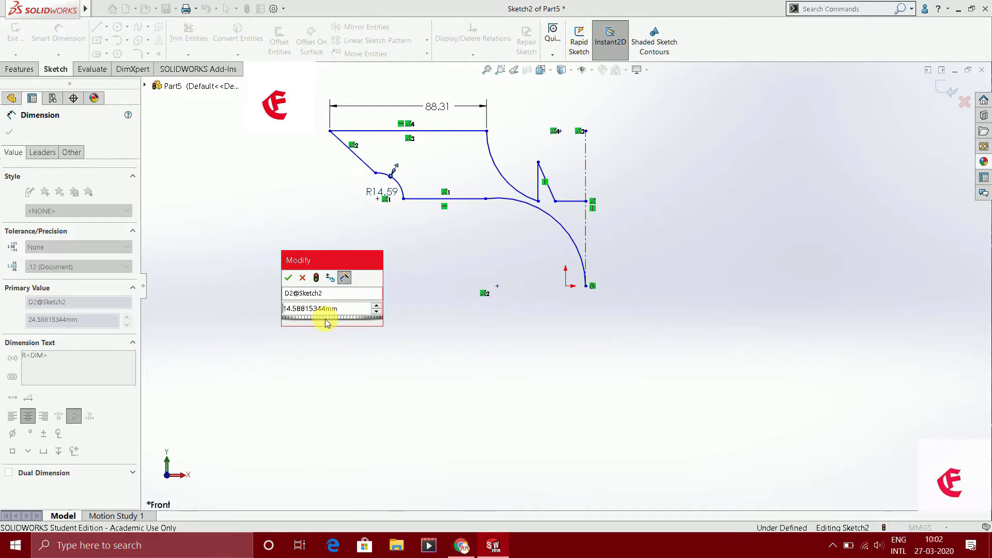
click(288, 277)
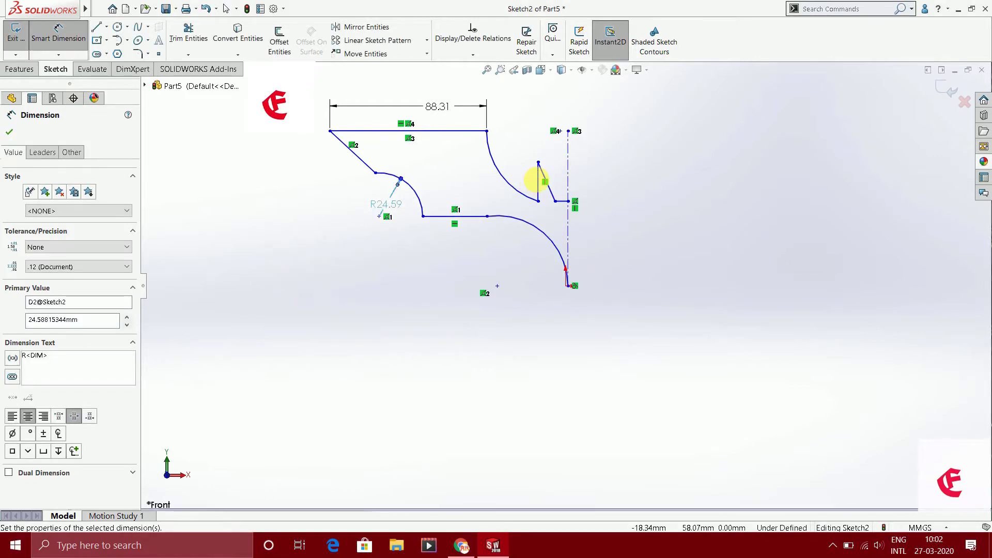
- Dimension the arc at the right end of the top line and set its radius to 31.67 mm
click(501, 175)
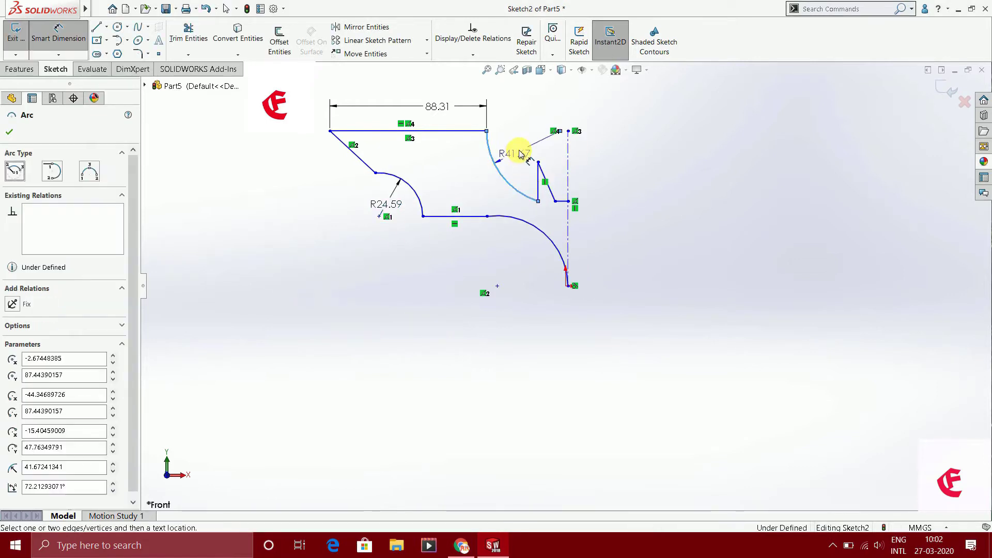
click(520, 149)
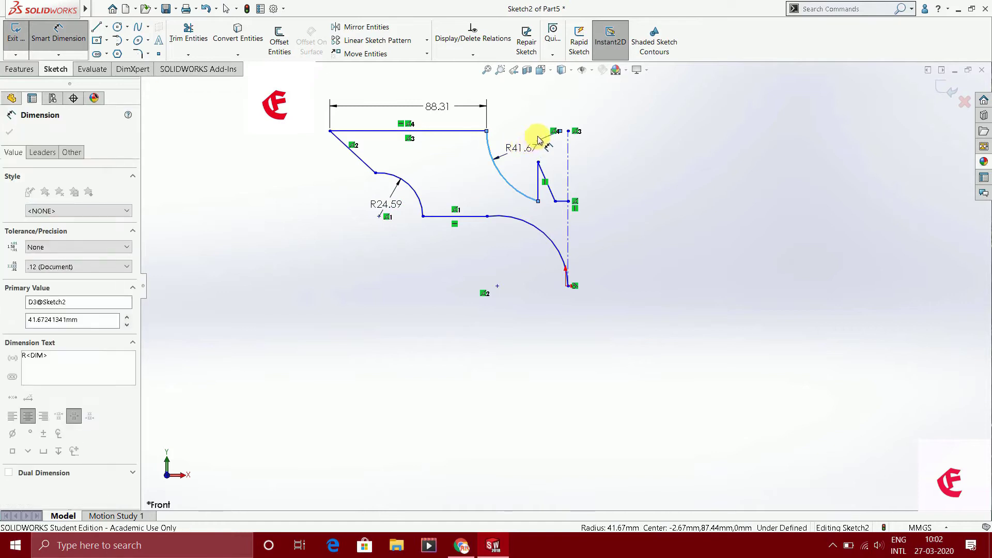
click(733, 166)
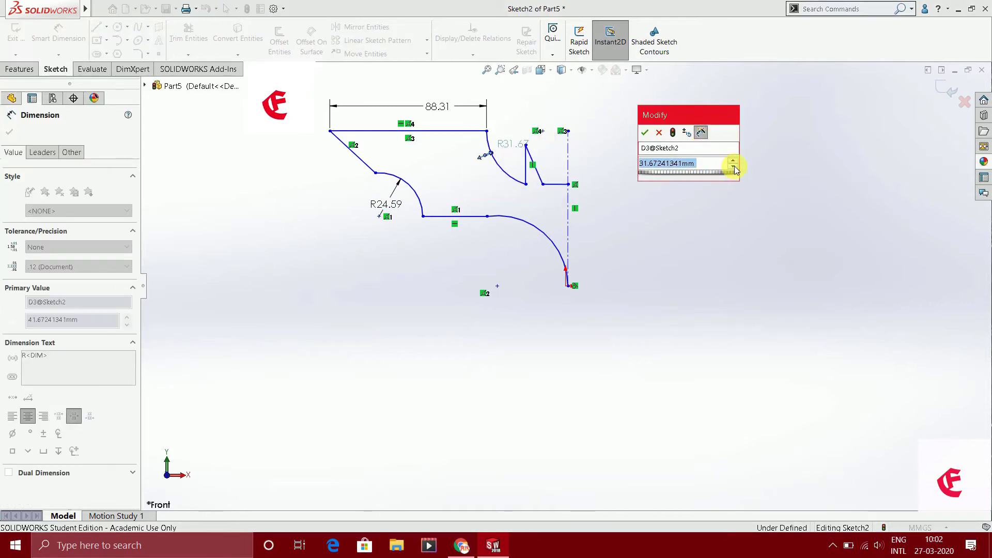
click(645, 132)
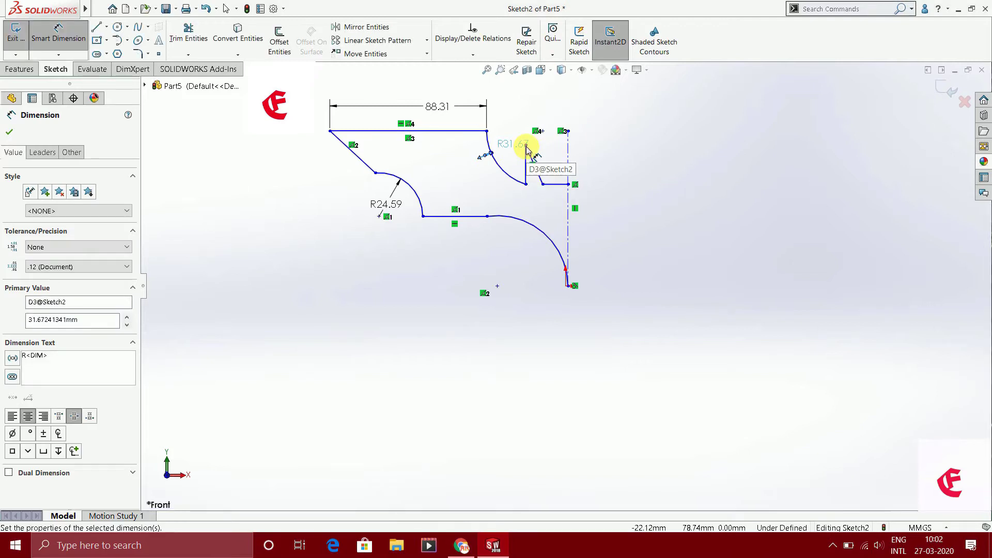
- Delete the radius dimension from the arc at the right end of the top line
click(59, 32)
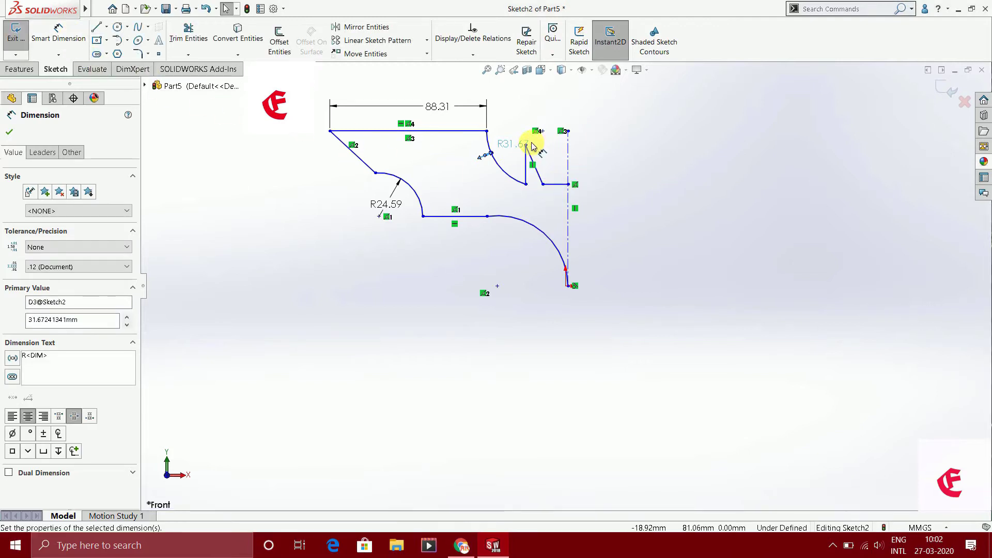
click(11, 132)
drag(527, 150, 522, 146)
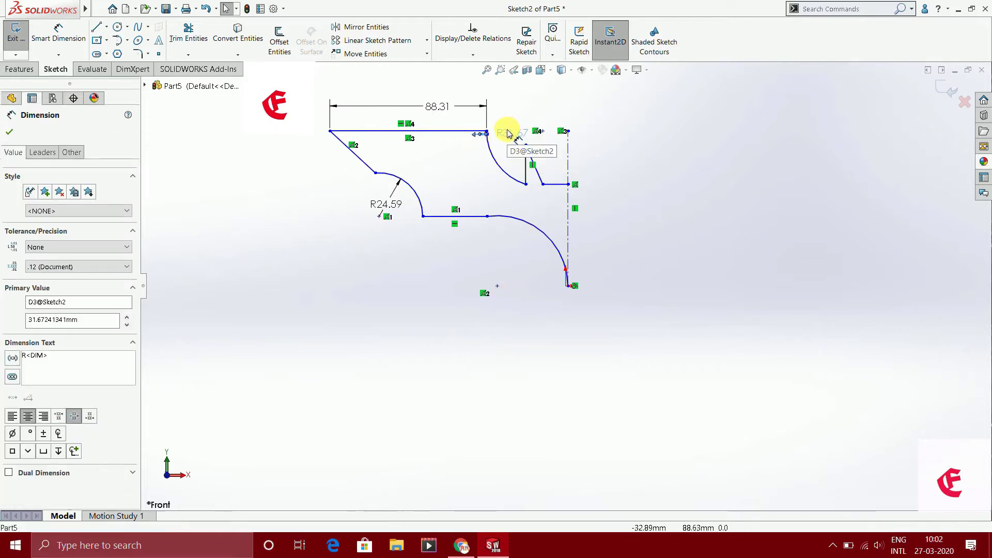
right_click(510, 133)
click(557, 267)
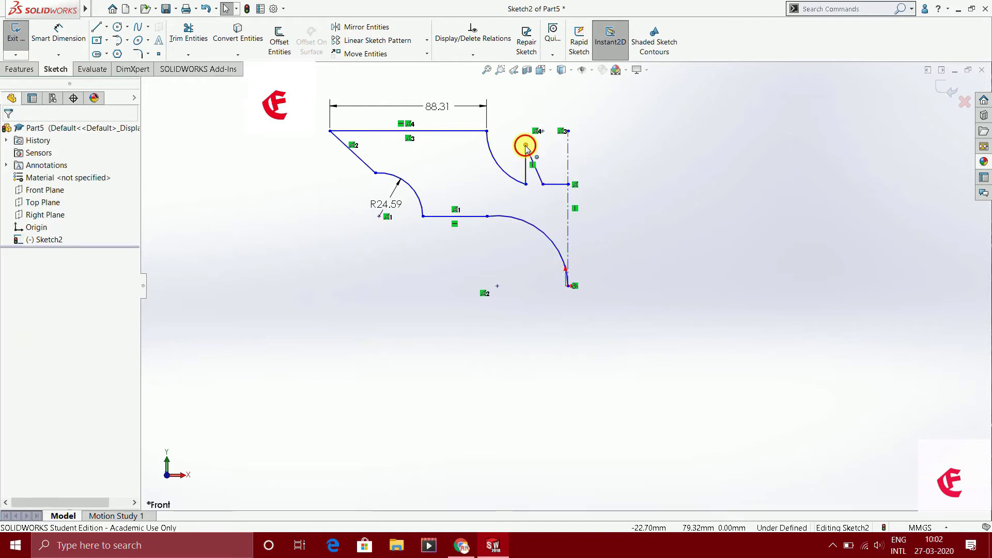
- Shift the notch's peak slightly toward the centerline and delete the vertical relation from its upright line
mouse_move(525, 146)
mouse_down()
mouse_move(537, 155)
mouse_move(530, 151)
mouse_up()
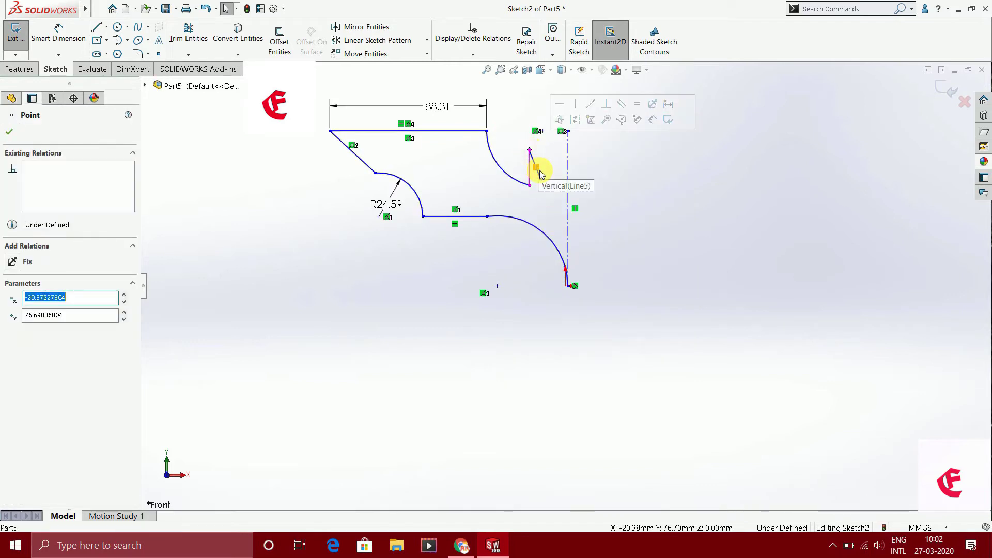
right_click(537, 169)
click(579, 308)
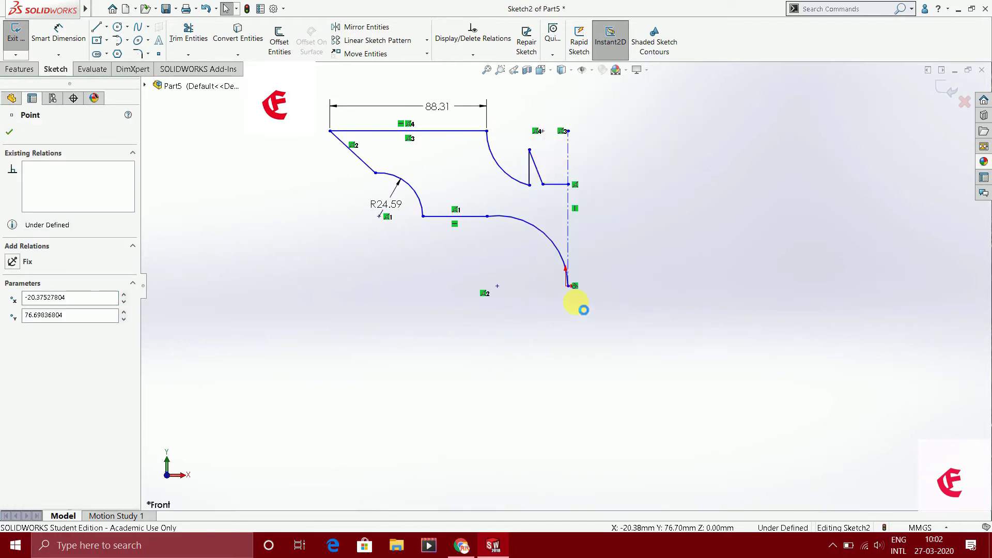
- Reposition the notch's peak and lower corners so two slanted lines form a narrow upward point beside the centerline
drag(530, 153, 535, 152)
drag(552, 185, 536, 185)
click(535, 151)
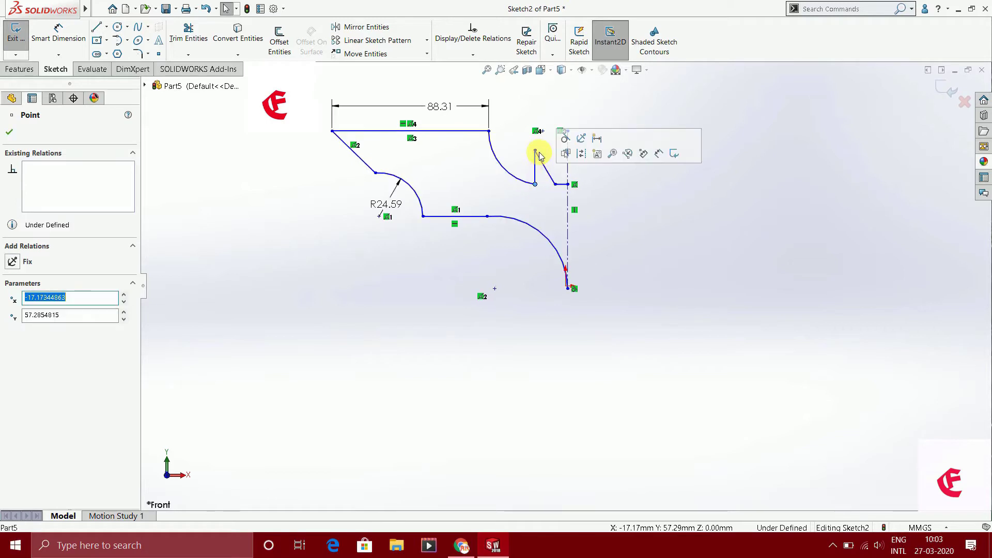
mouse_move(535, 151)
mouse_down()
mouse_move(550, 151)
mouse_move(543, 150)
mouse_up()
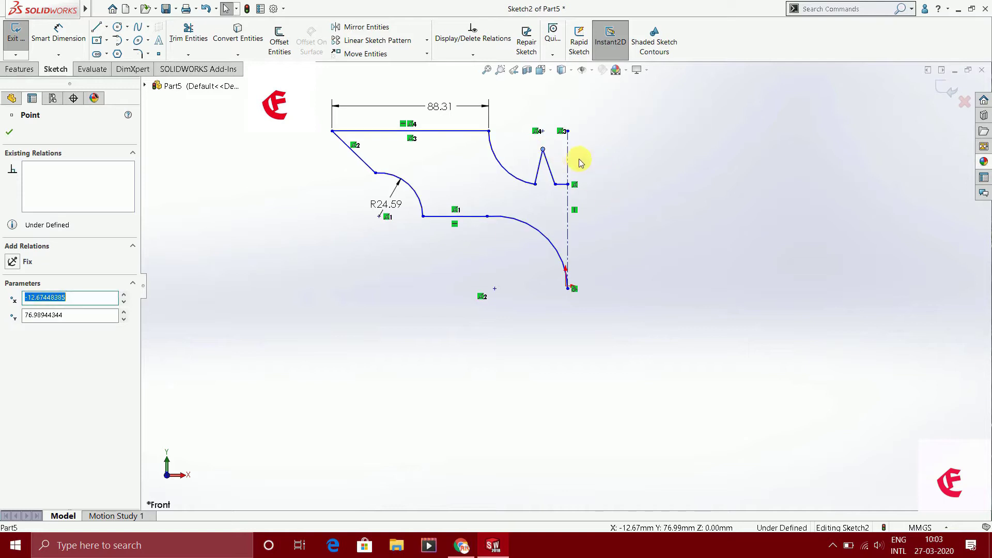
key(Escape)
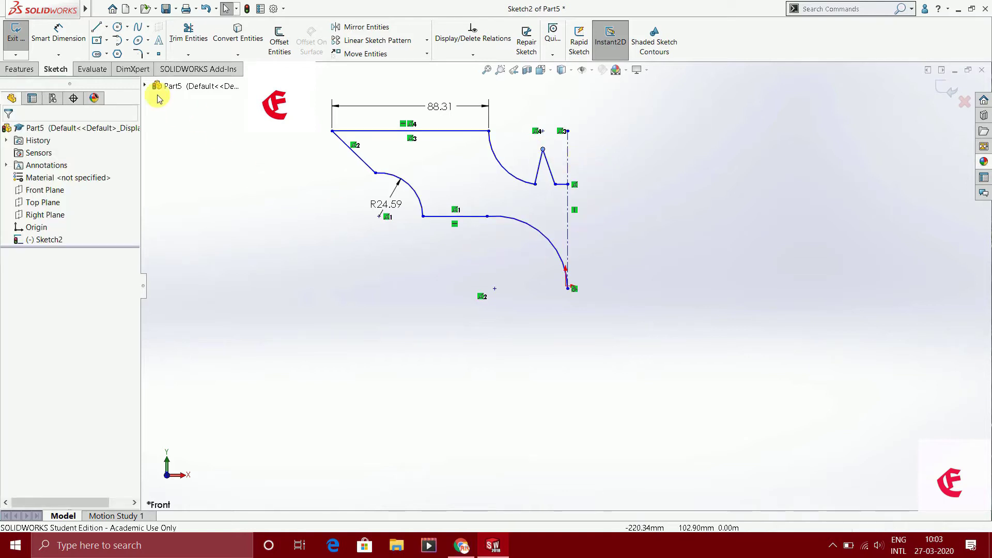
- Dimension the lower arc ending near the origin and set its radius to 41 mm
click(58, 32)
click(532, 232)
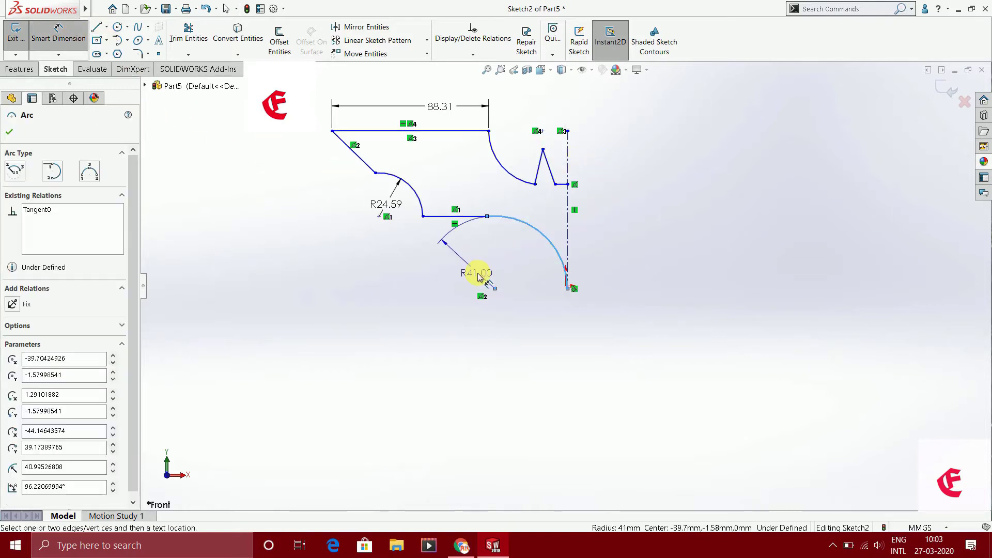
click(523, 251)
drag(523, 250, 648, 307)
click(680, 360)
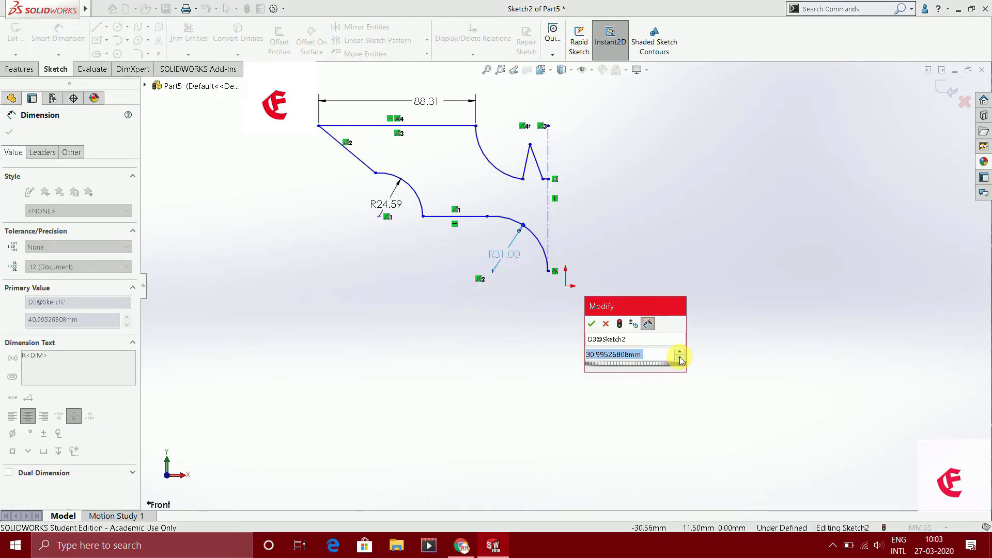
click(681, 350)
click(592, 324)
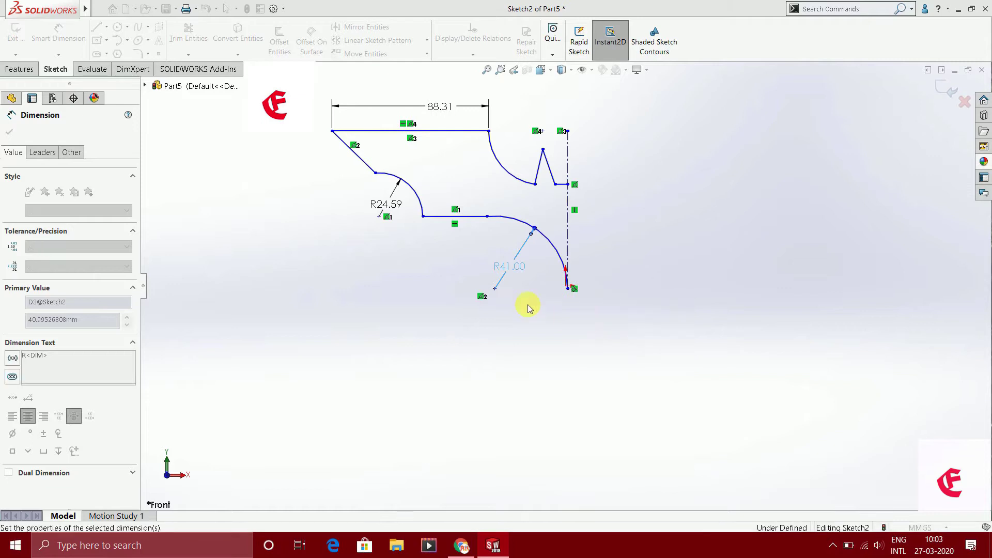
- Dimension the horizontal line between the two lower arcs and set its length to 26.14 mm
click(469, 222)
click(465, 249)
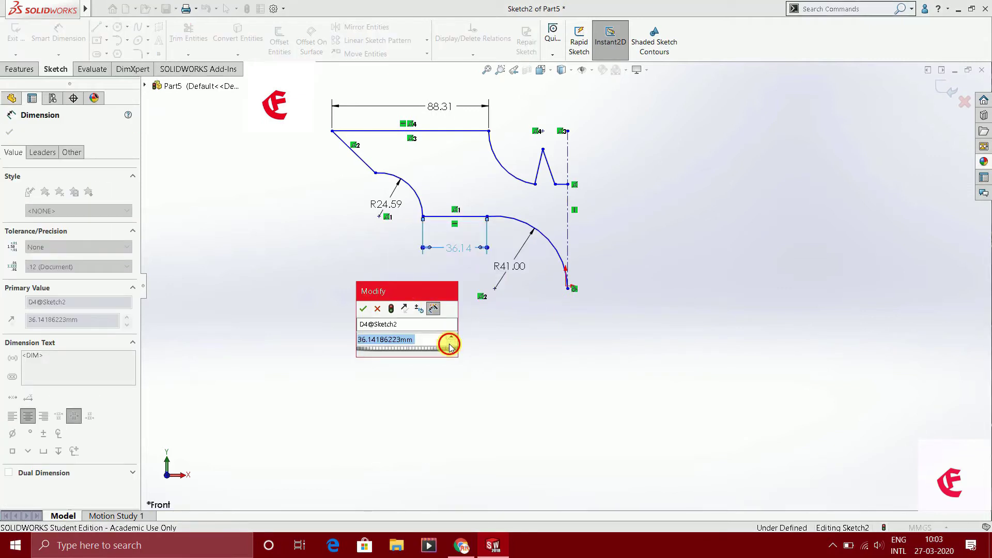
click(450, 345)
key(Return)
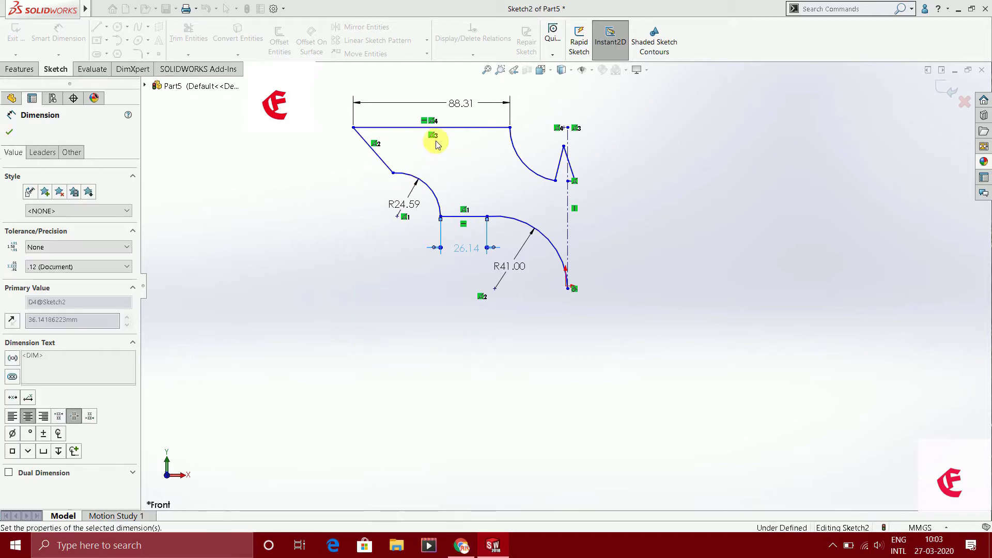
- Set the top horizontal line's length to 80 mm and finish dimensioning
click(458, 106)
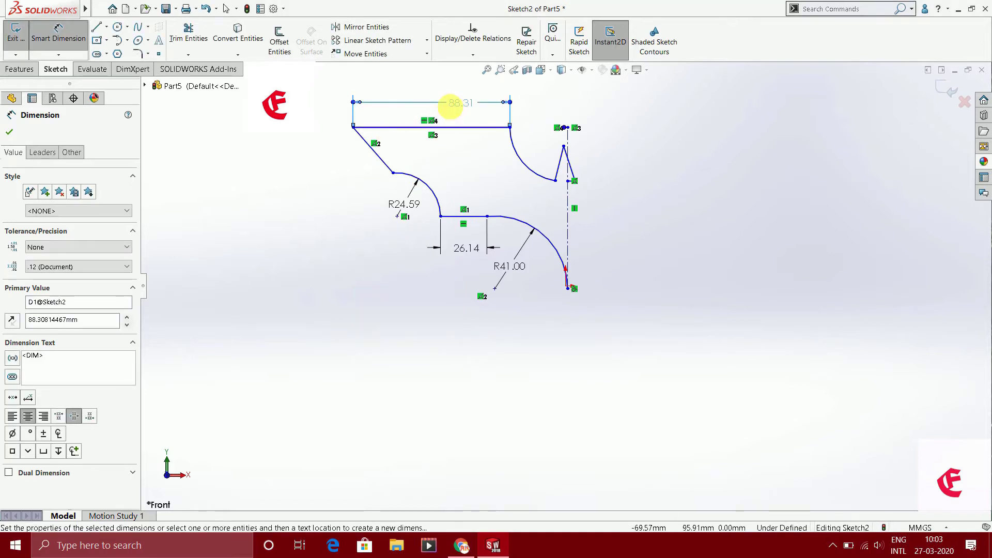
double_click(458, 100)
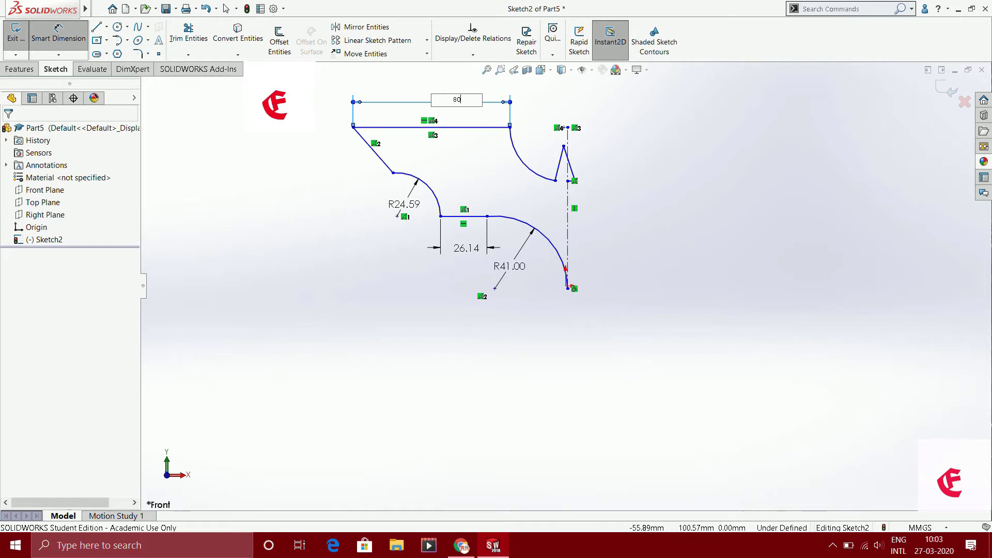
key(Return)
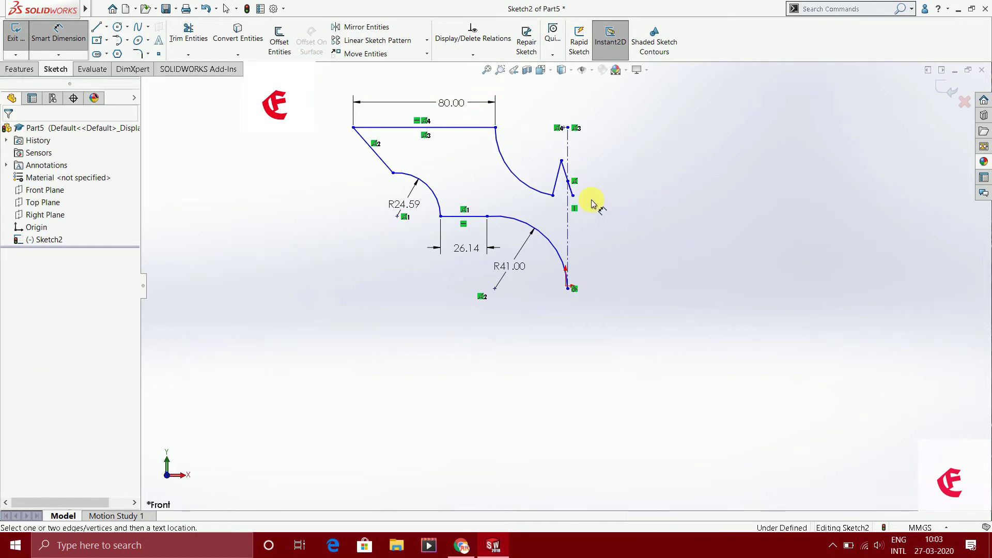
click(47, 29)
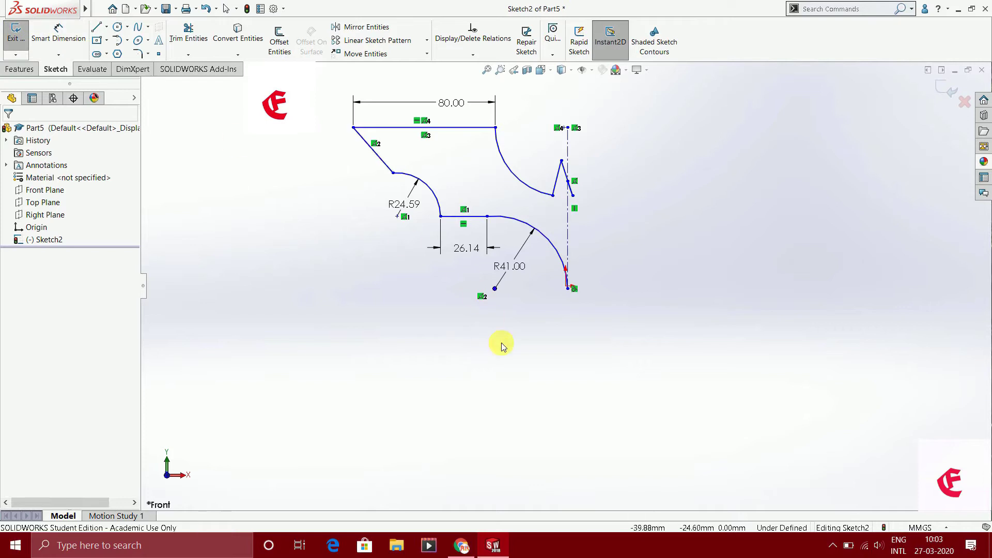
- Make the lower end of the notch's outer slanted line coincident with the vertical centerline
click(571, 201)
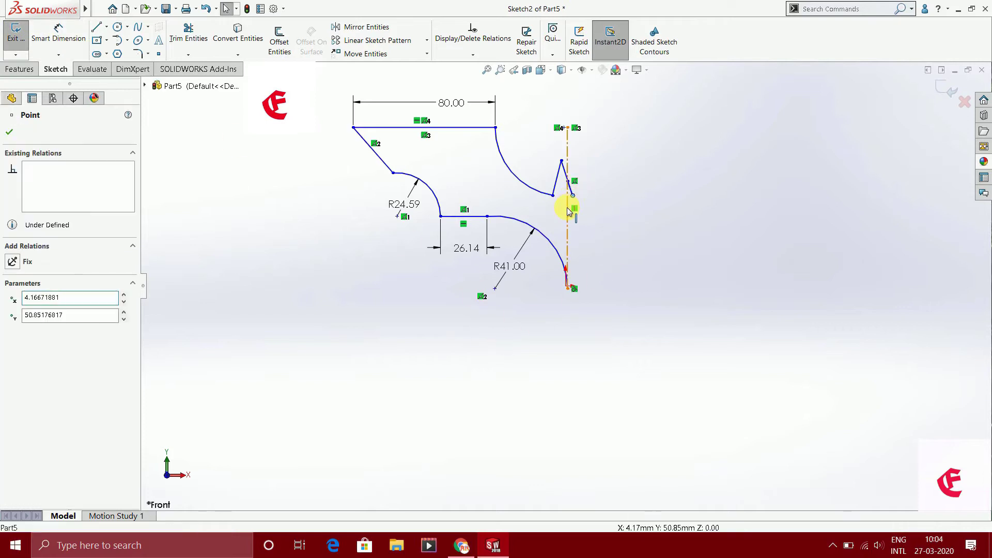
ctrl+click(568, 209)
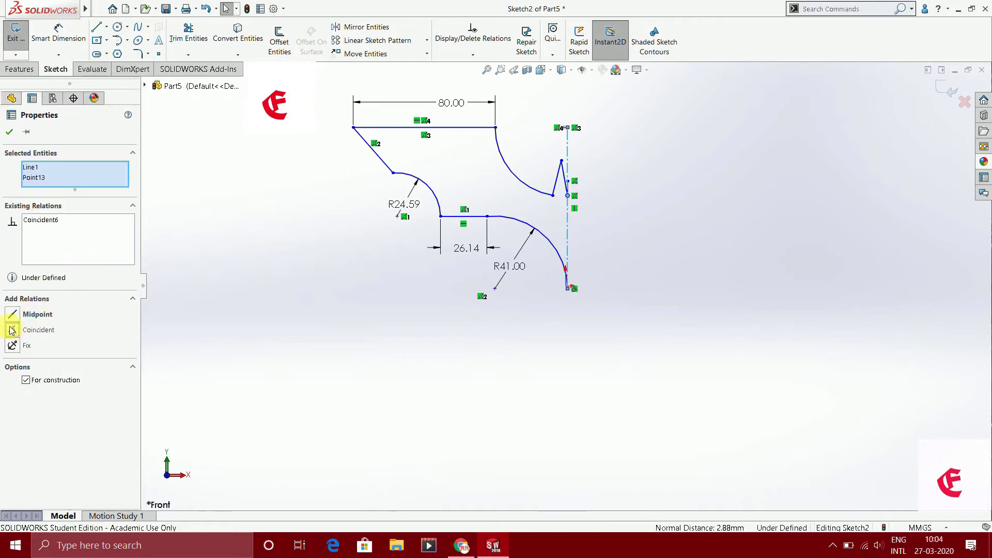
click(9, 133)
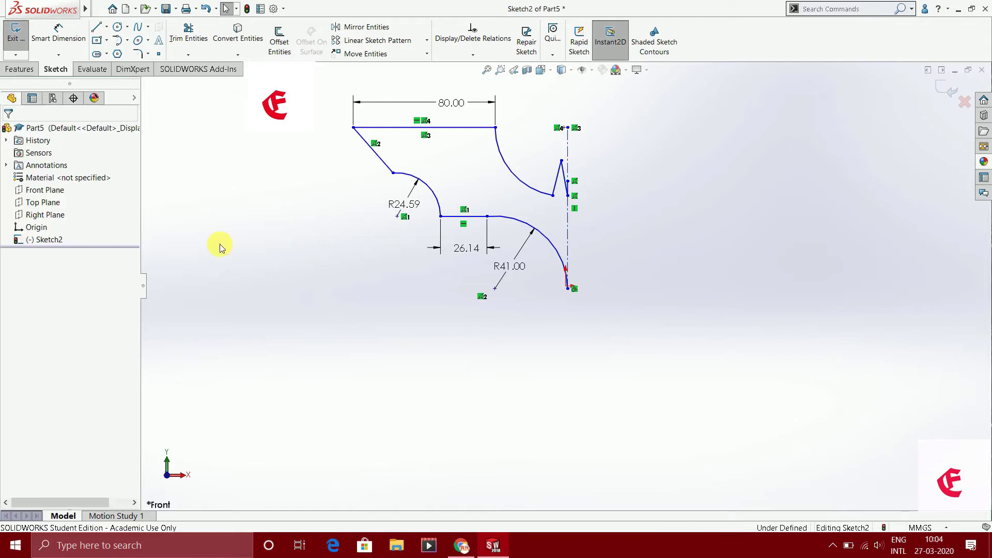
- Delete the coincident relation at the slanted line's lower end and delete the vertical centerline
right_click(578, 200)
click(611, 333)
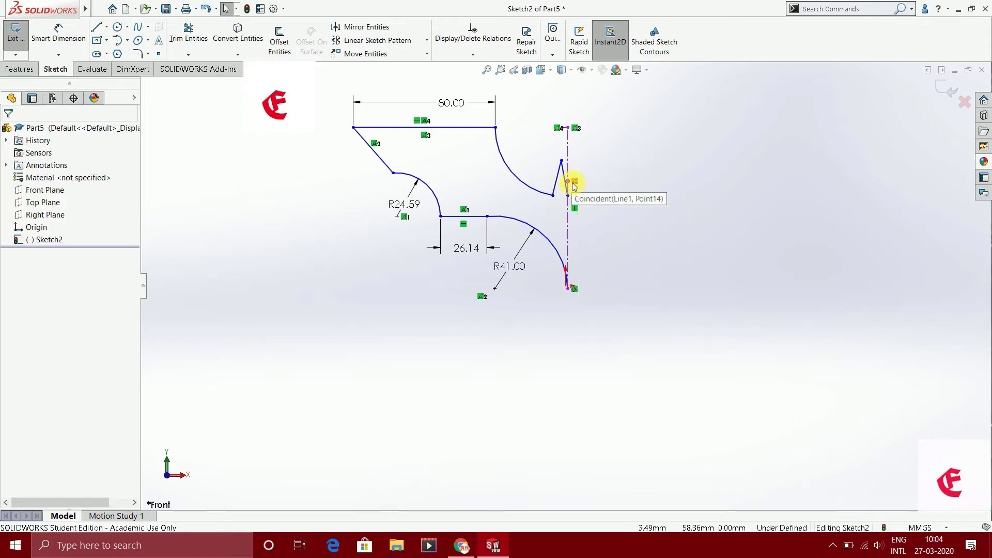
right_click(568, 161)
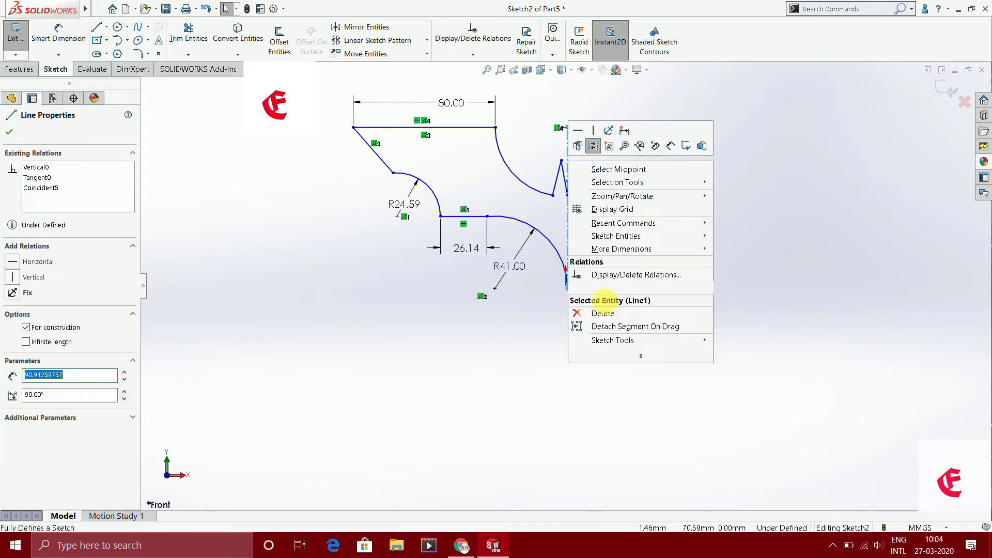
click(603, 313)
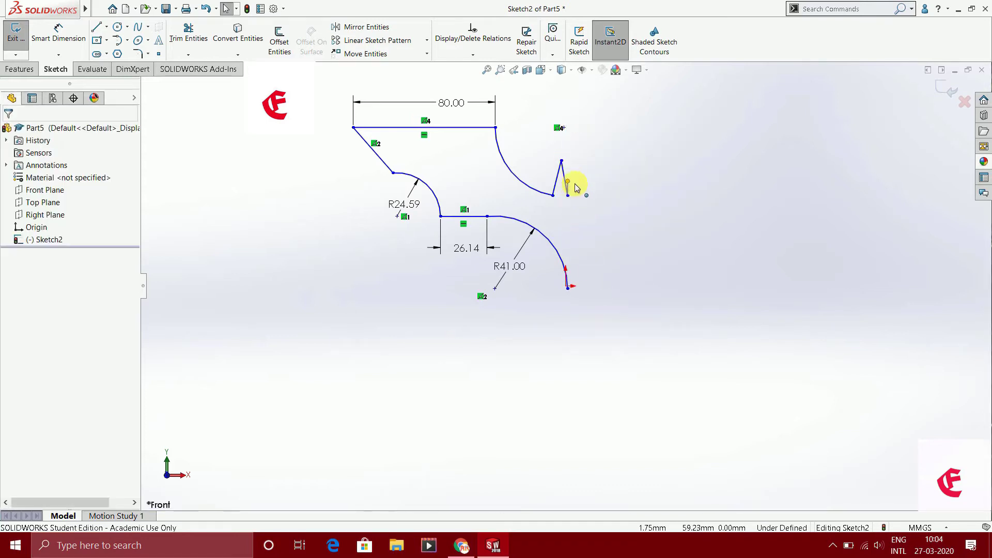
- Pull the last short line's free end out level with the slanted line's foot and move the peak directly above the upper arc's end
drag(577, 188, 577, 198)
click(562, 161)
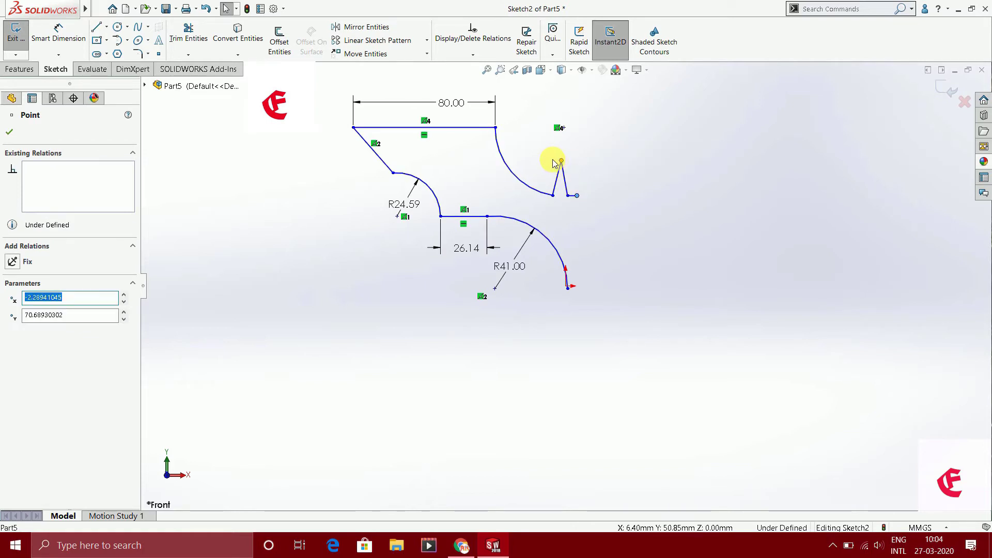
drag(553, 162, 553, 158)
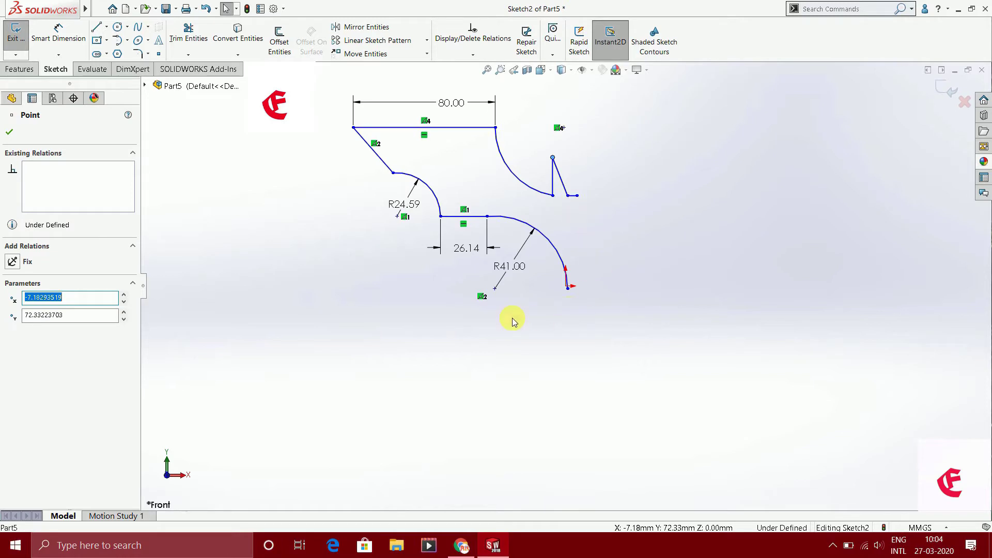
- Draw a vertical centerline about 44 mm long upward from the free end of the short horizontal line
click(106, 27)
click(119, 55)
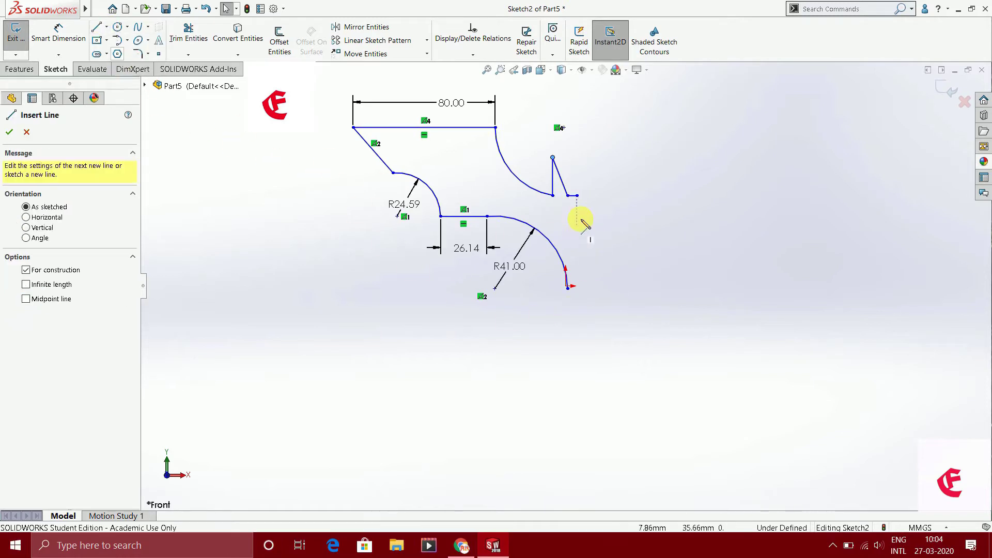
click(576, 196)
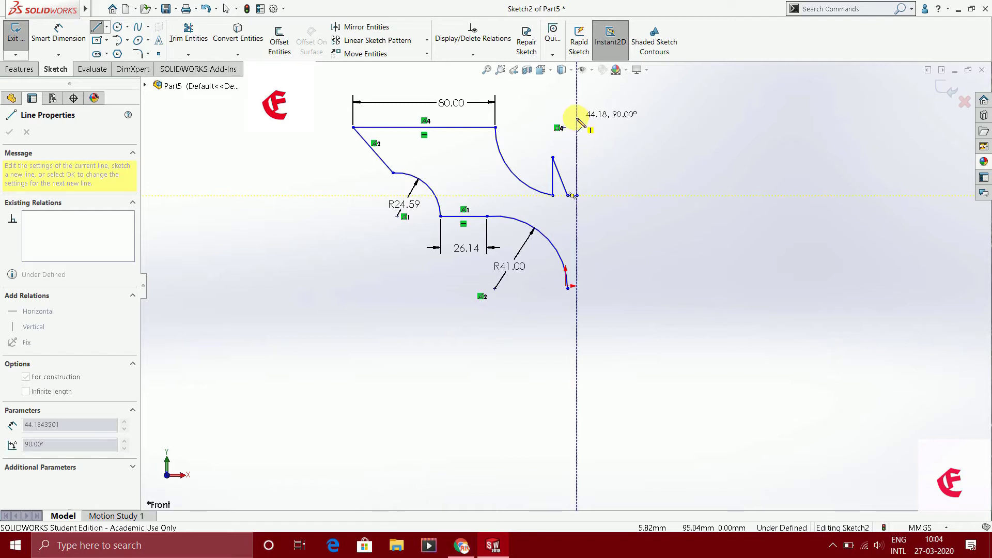
click(577, 118)
right_click(641, 146)
click(654, 168)
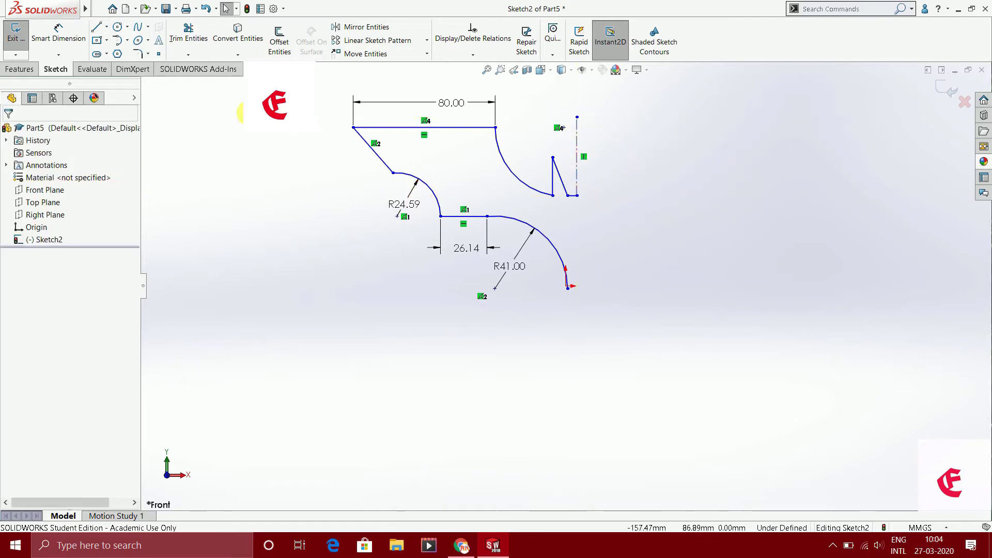
- Draw a second vertical centerline about 74 mm long downward from the free end of the short horizontal line
click(106, 28)
click(121, 51)
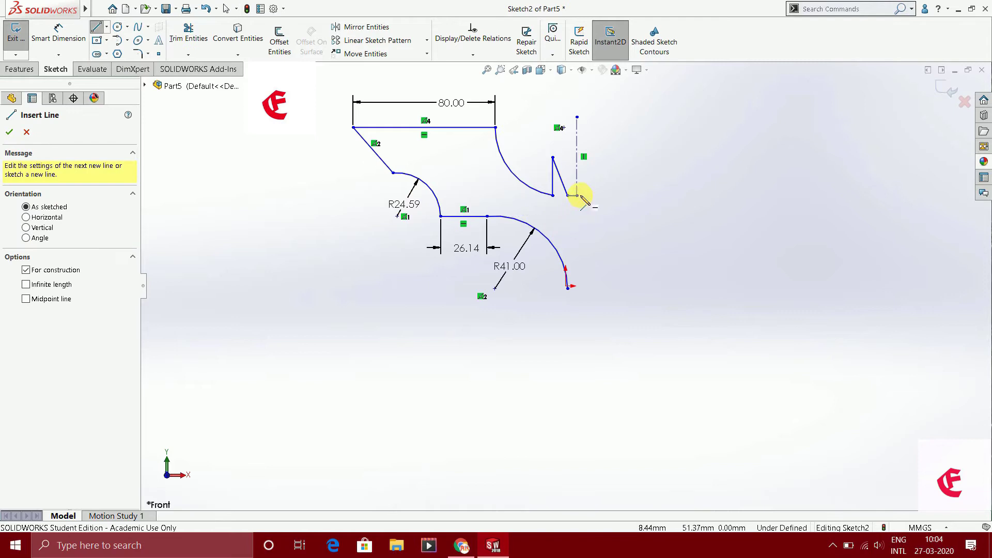
click(577, 195)
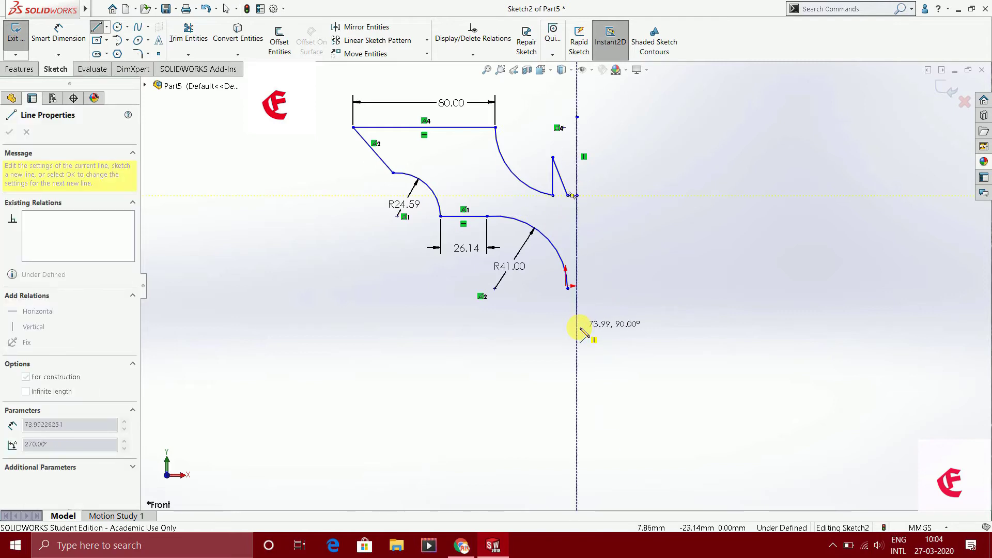
click(577, 327)
right_click(602, 292)
click(614, 305)
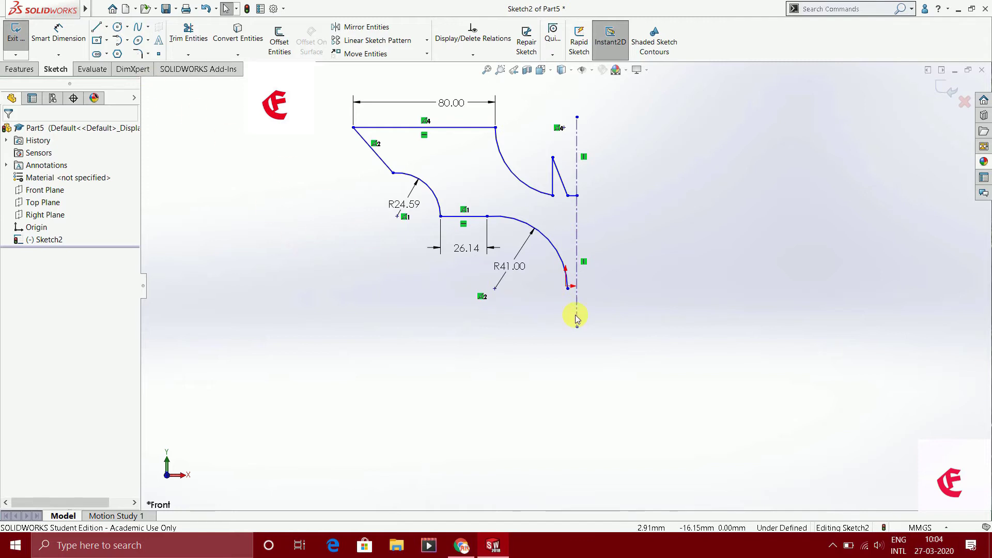
- Try to make the lower arc's end coincident with the lower centerline, and undo the relation
click(578, 296)
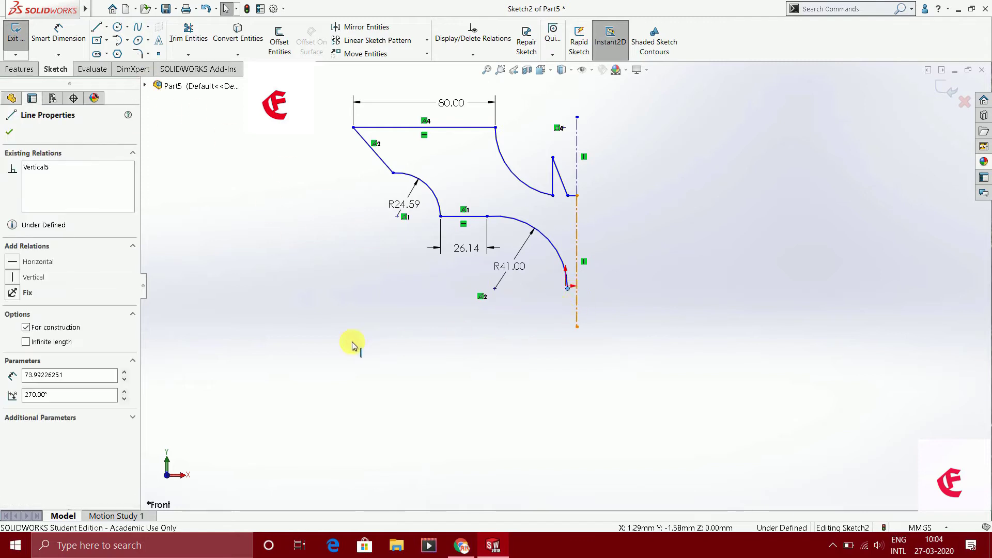
click(13, 330)
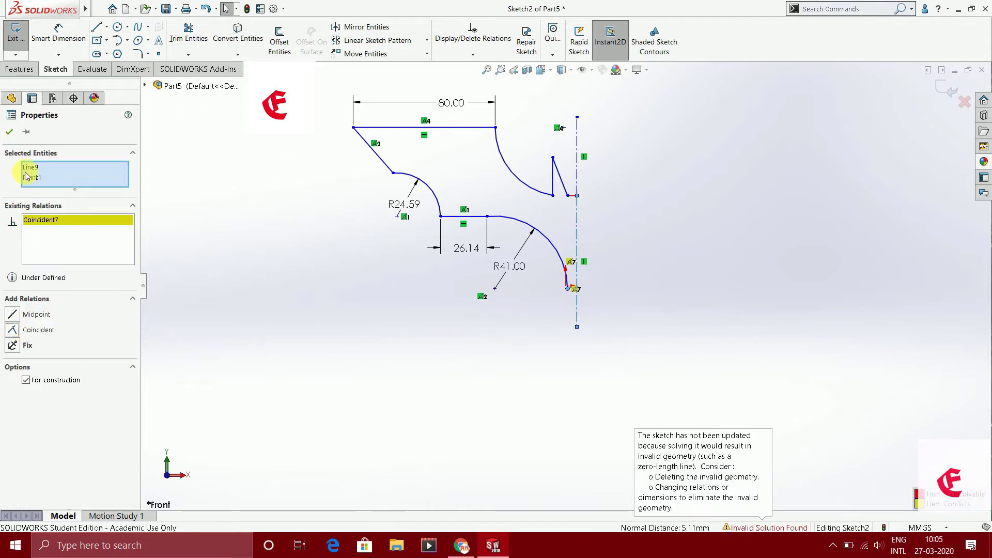
click(447, 311)
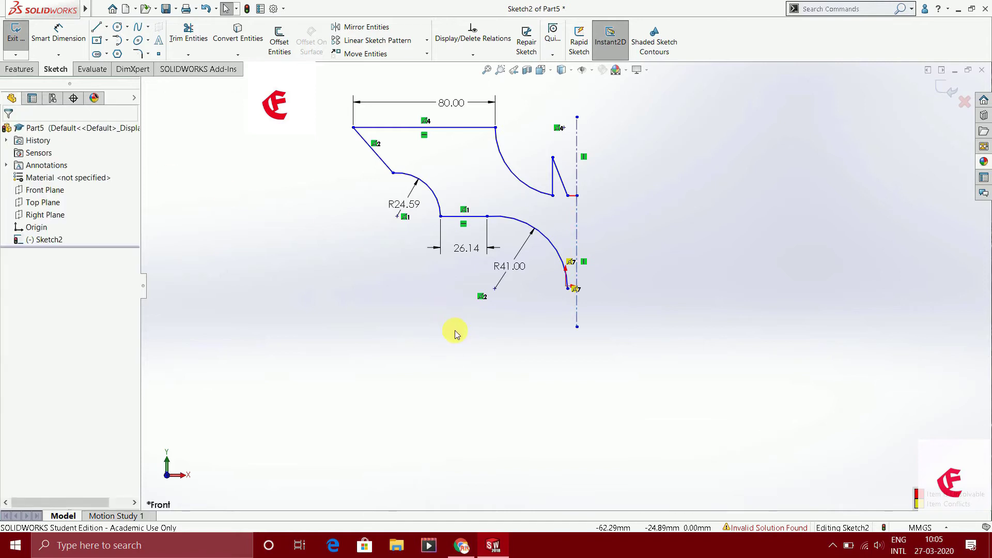
key(ctrl+z)
click(511, 331)
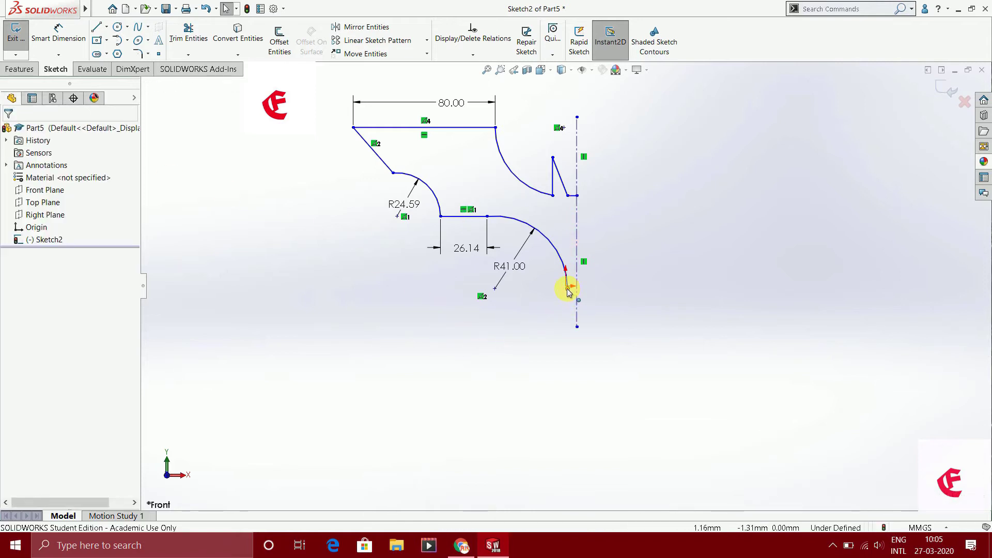
- Pull the lower arc's end onto the vertical centerline and mirror the whole profile about that centerline
drag(569, 292, 577, 289)
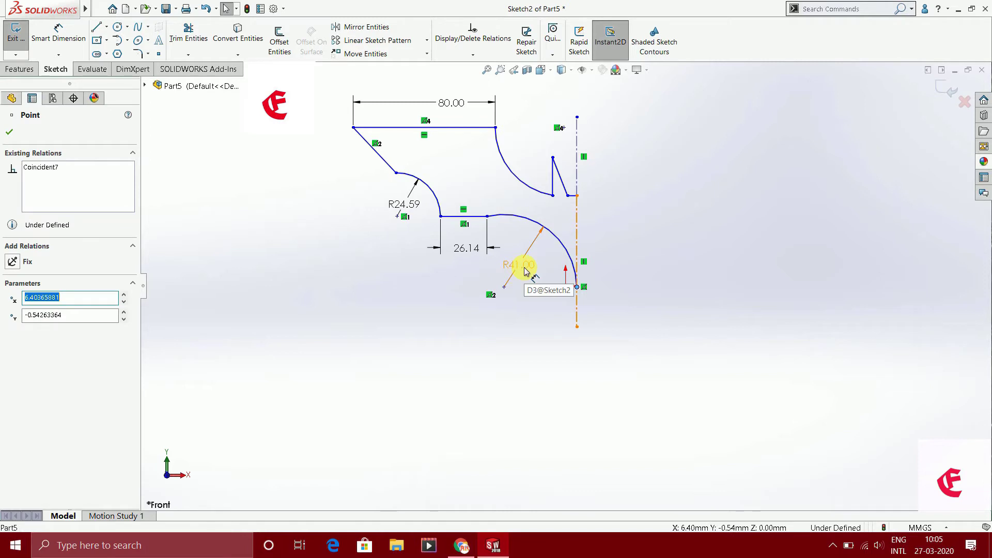
click(460, 310)
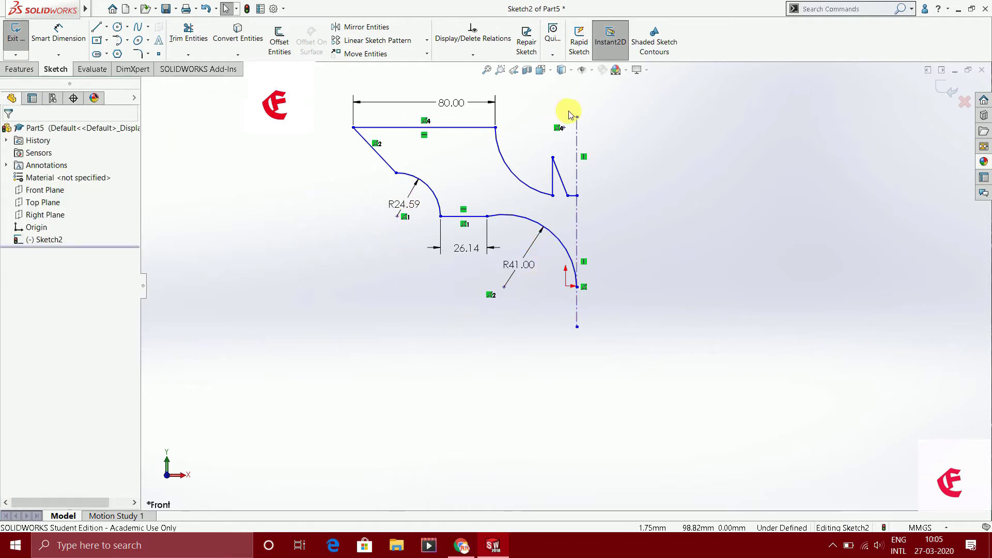
mouse_move(575, 96)
mouse_down()
mouse_move(422, 301)
mouse_move(320, 339)
mouse_up()
click(366, 27)
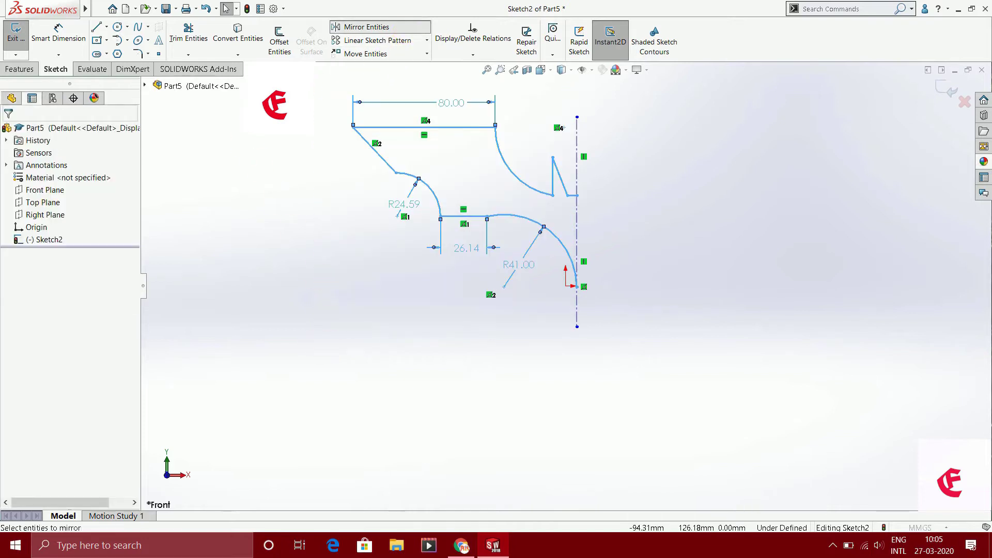
click(577, 221)
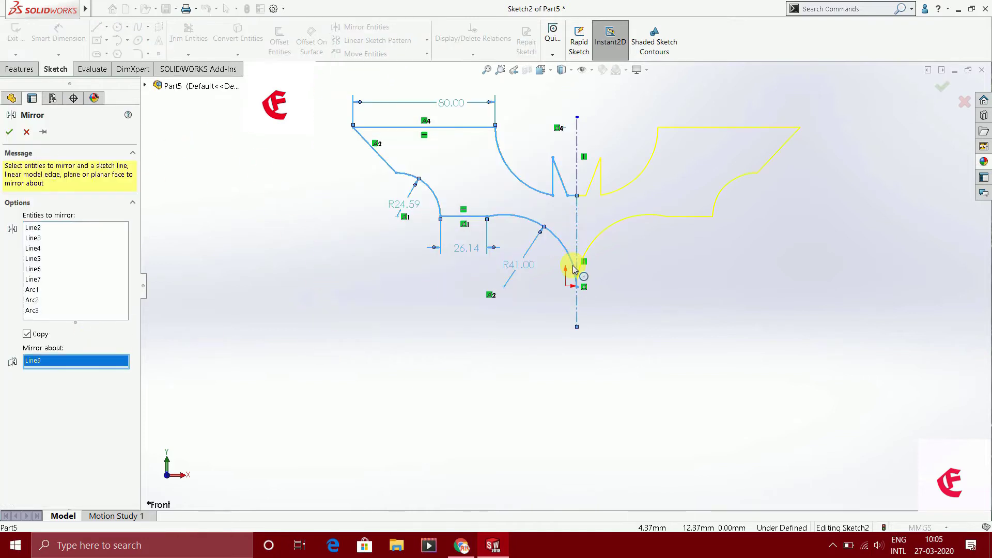
click(12, 133)
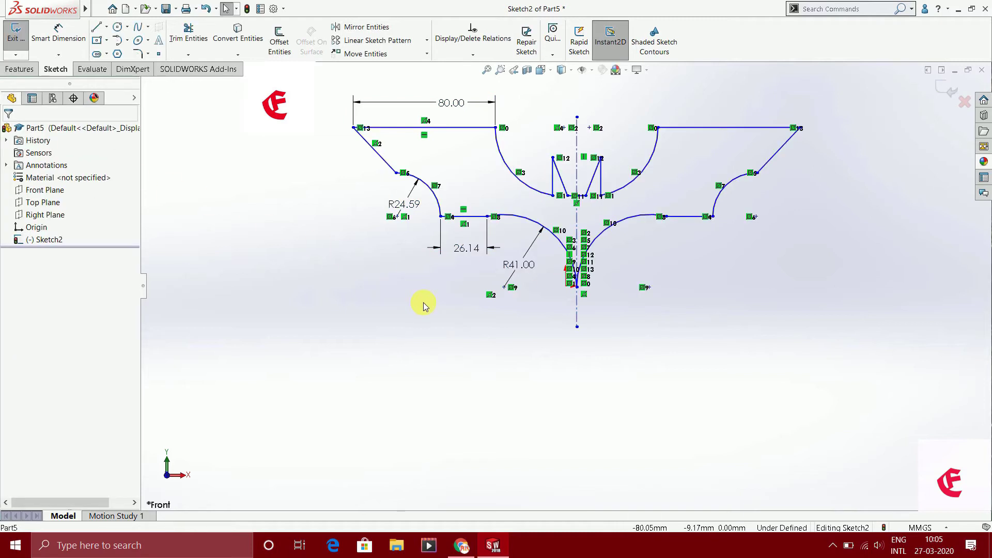
- Extrude the mirrored bat-shaped profile 10 mm with the Mid Plane end condition
click(19, 69)
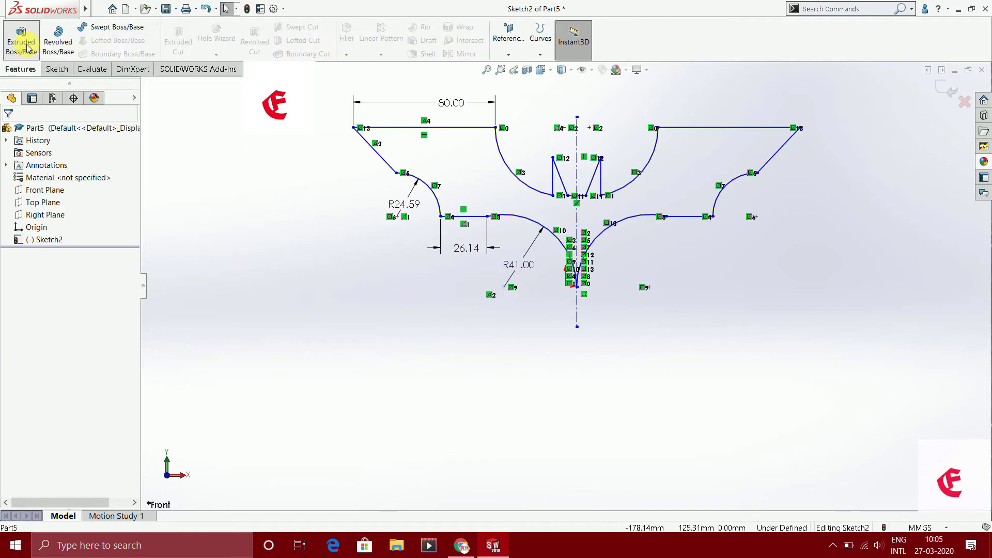
click(21, 41)
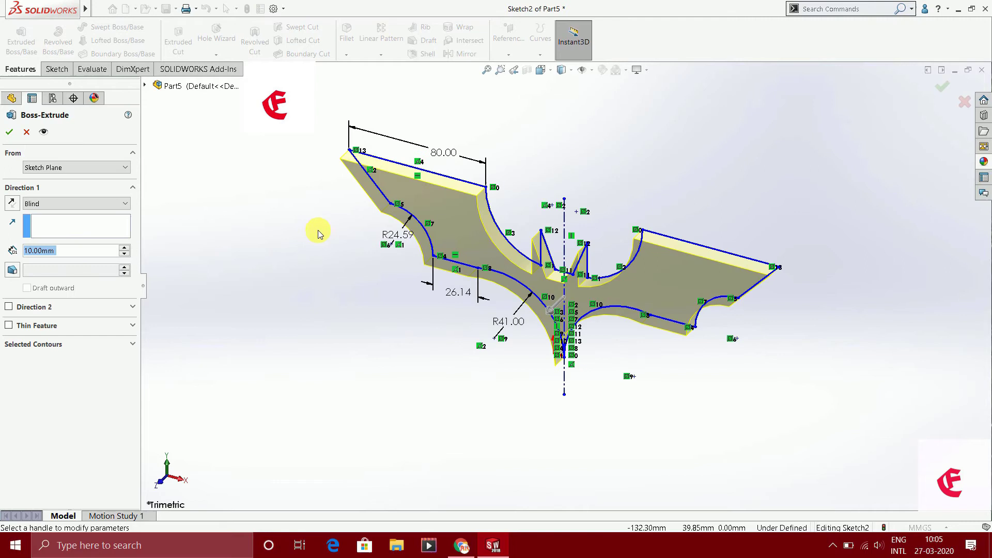
click(93, 204)
click(71, 205)
click(71, 205)
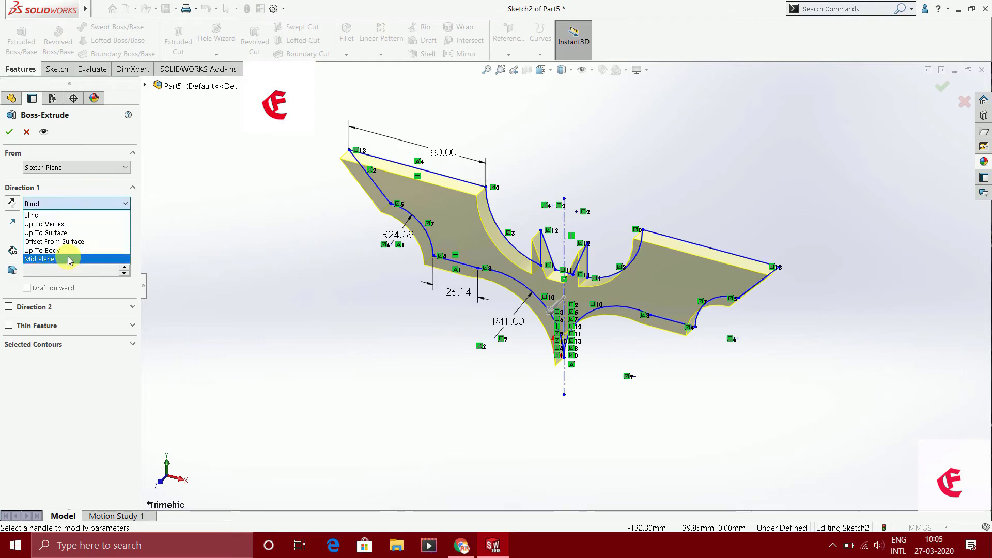
click(68, 259)
click(9, 134)
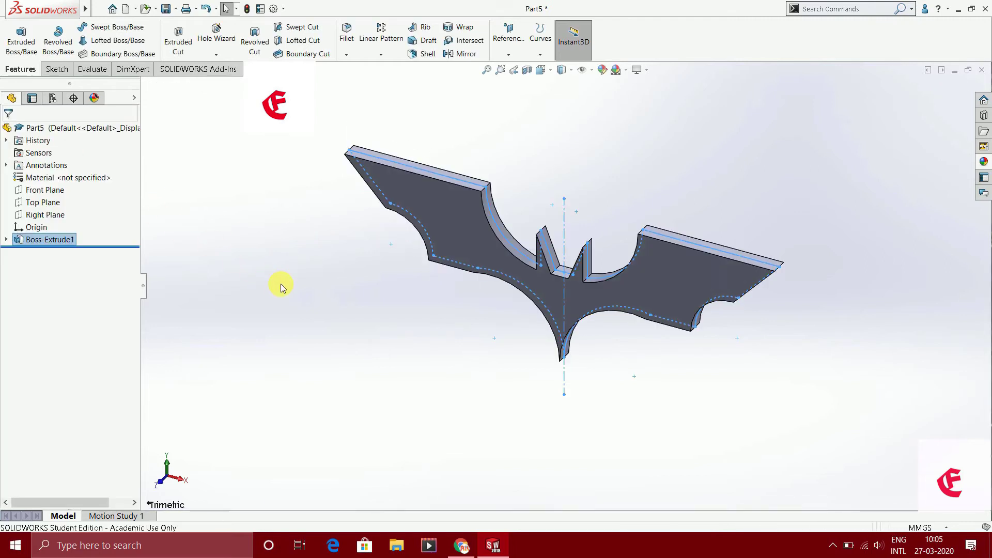
- Add a 10 mm dome to the large front face of the extrusion, with the continuous dome option off
middle_drag(306, 266, 327, 236)
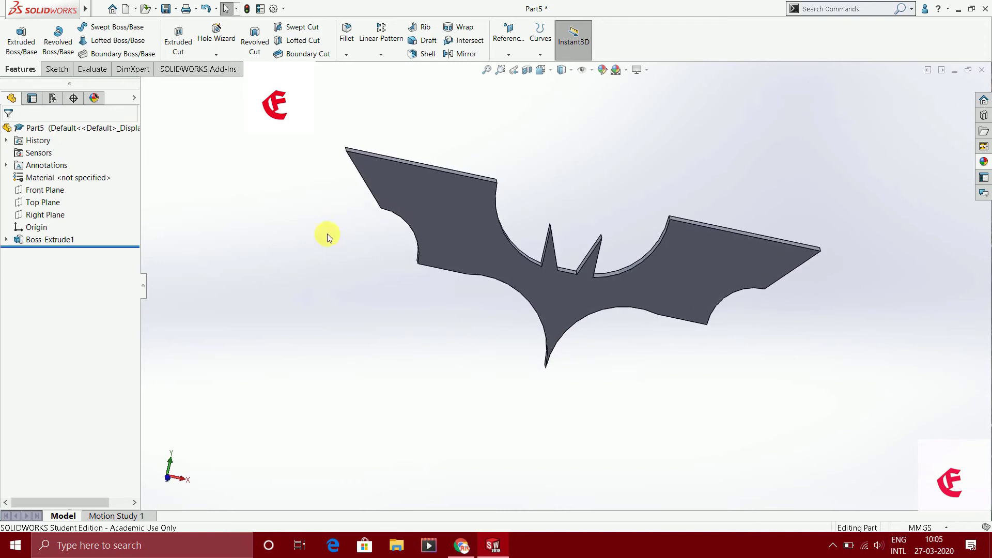
mouse_move(85, 8)
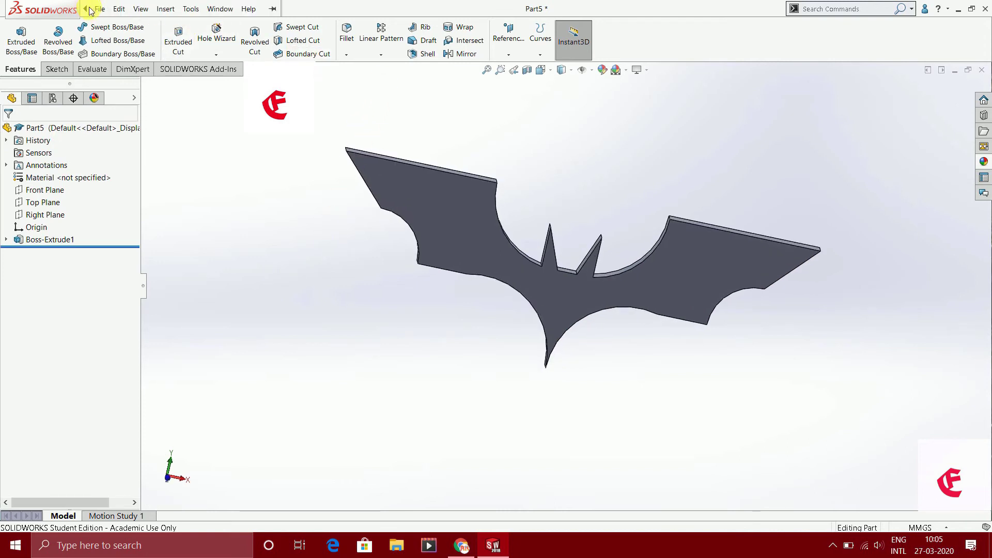
click(140, 9)
mouse_move(181, 53)
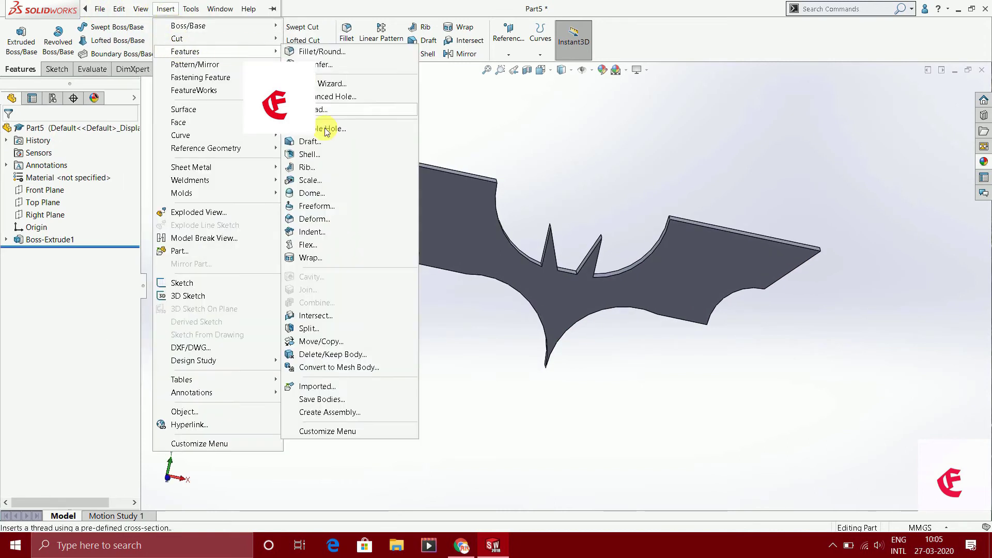
click(310, 192)
click(436, 226)
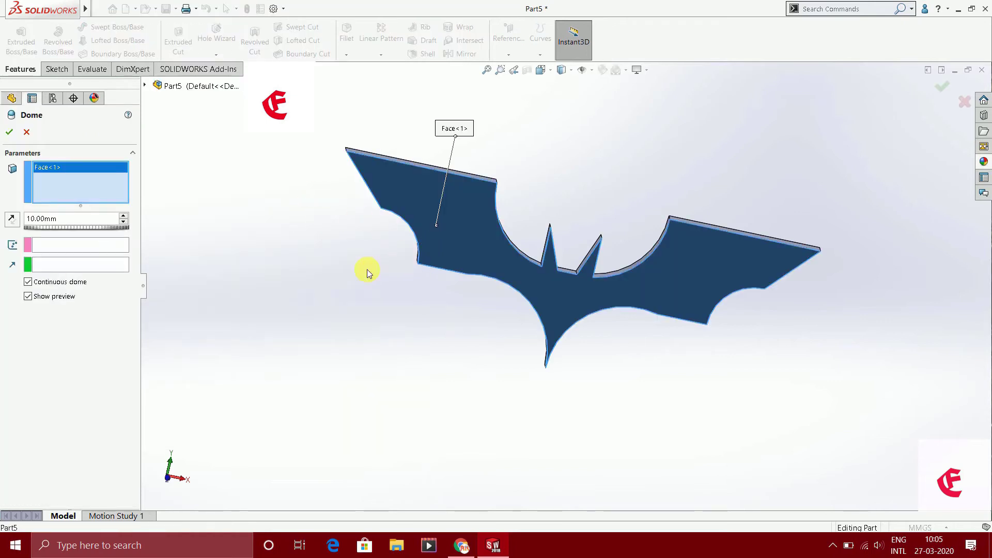
click(9, 131)
- Try the dome with its direction reversed and flip it back to bulge outward from the front face
middle_drag(266, 265, 320, 331)
right_click(38, 252)
click(45, 215)
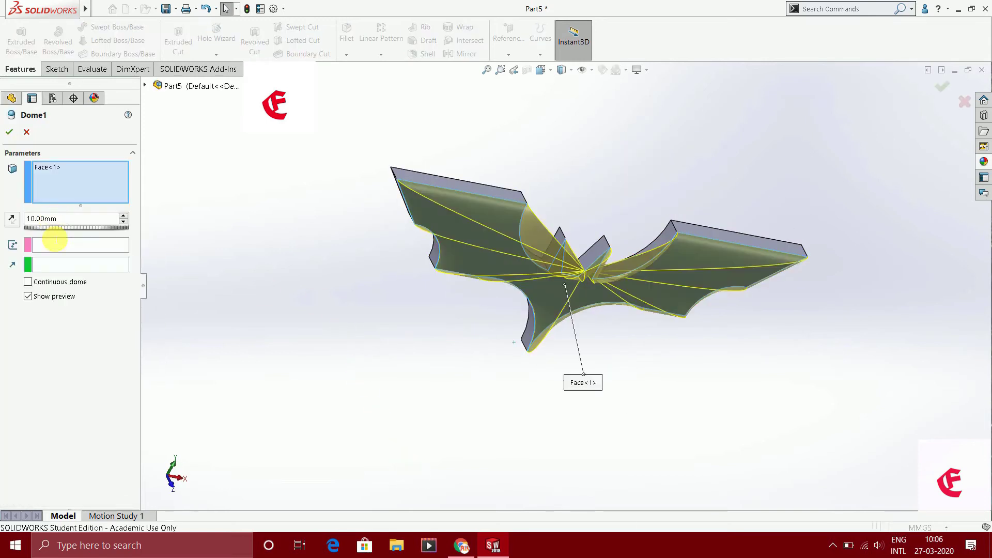
click(12, 220)
click(10, 134)
middle_drag(217, 248, 248, 286)
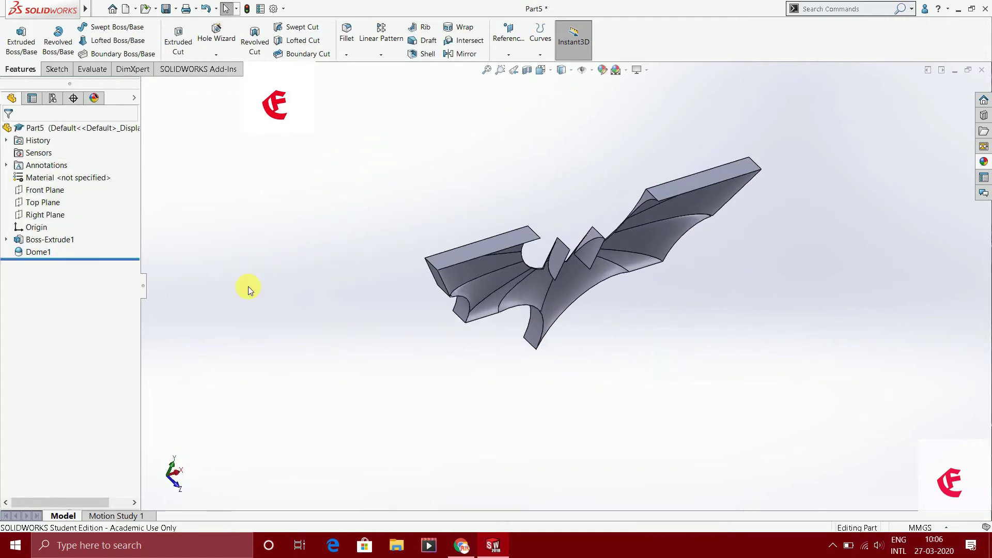
right_click(42, 252)
click(49, 240)
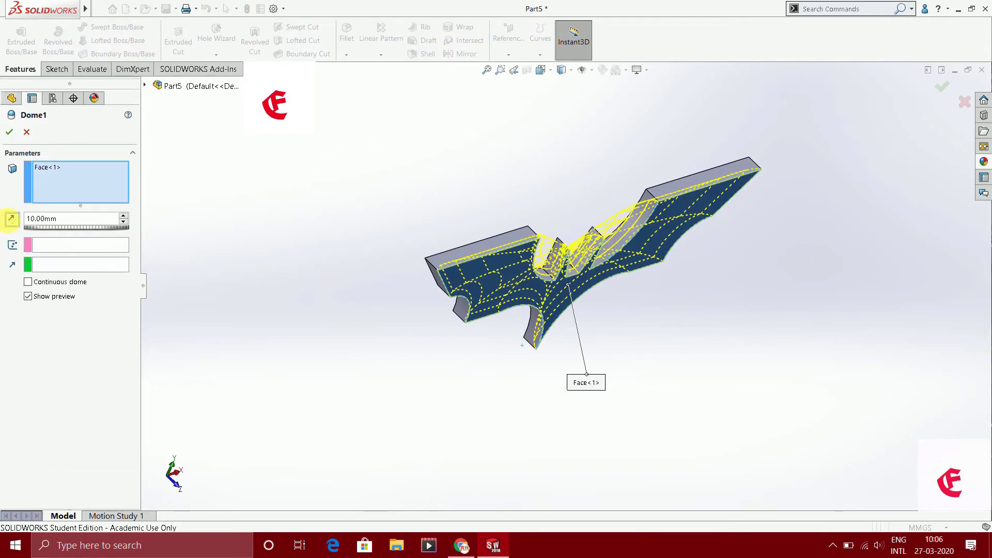
click(9, 132)
- Edit the extrusion's sketch, raising the ear tips to about Y 84.60 mm and pulling the ears' inner feet closer to the centerline
middle_drag(323, 323, 272, 223)
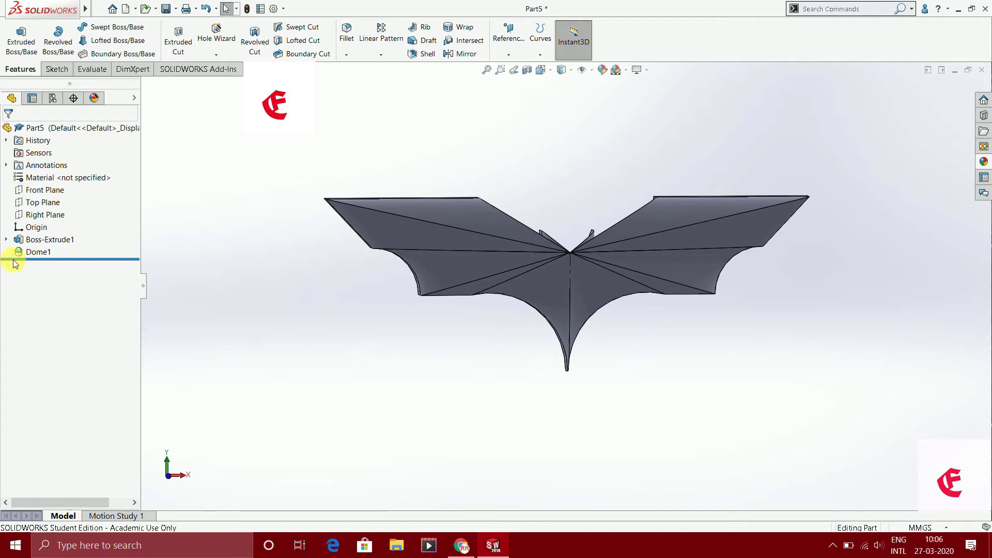
click(6, 239)
click(48, 255)
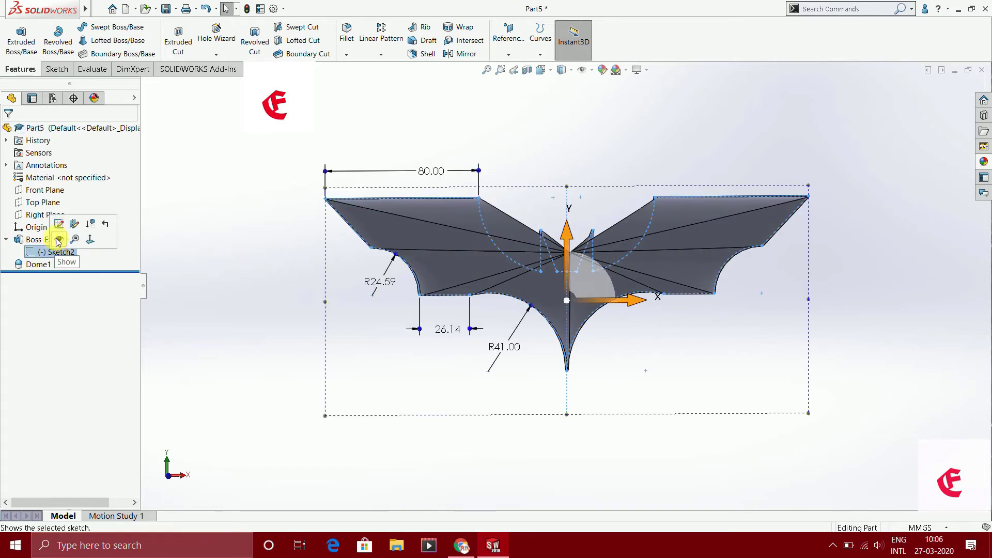
click(61, 226)
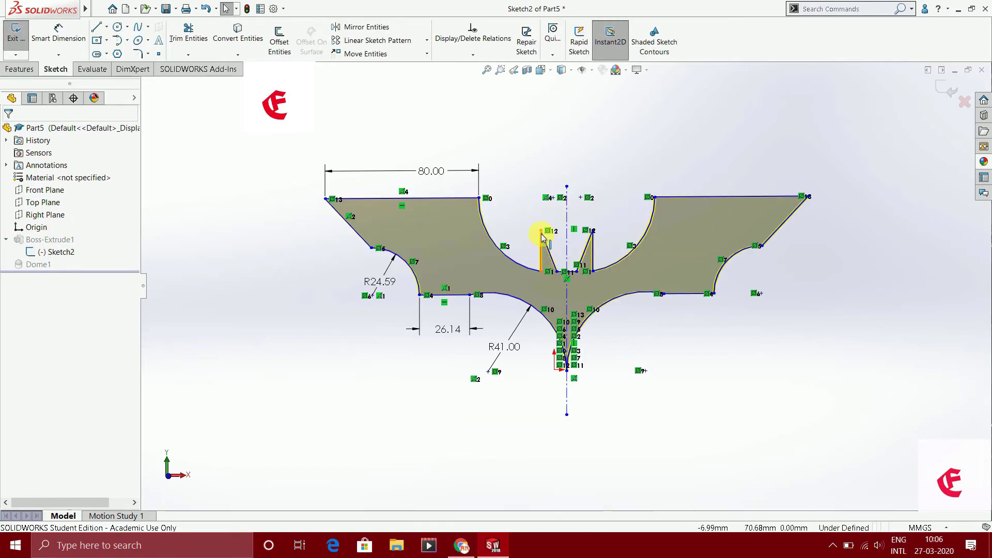
click(541, 199)
drag(540, 202, 541, 207)
scroll(567, 273, down, 3)
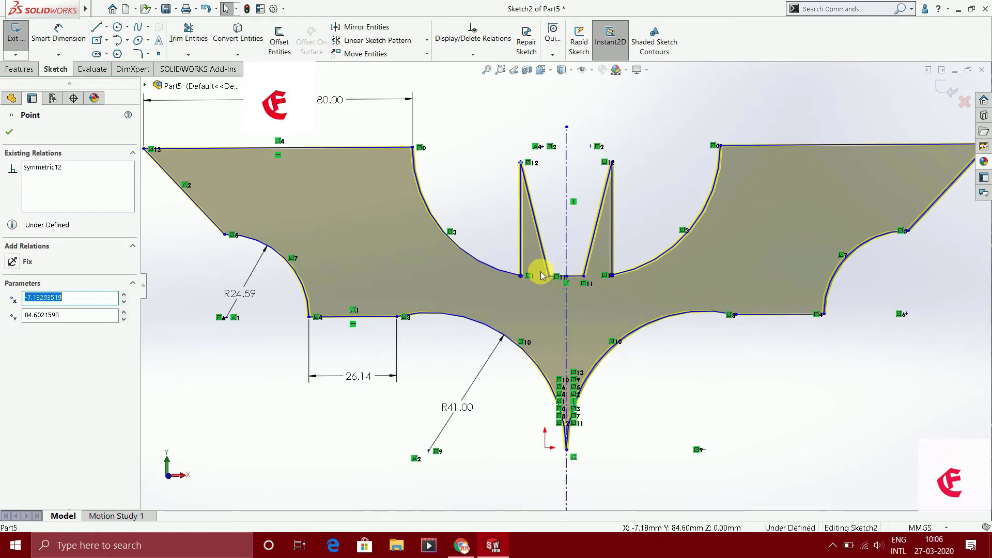
drag(558, 279, 562, 279)
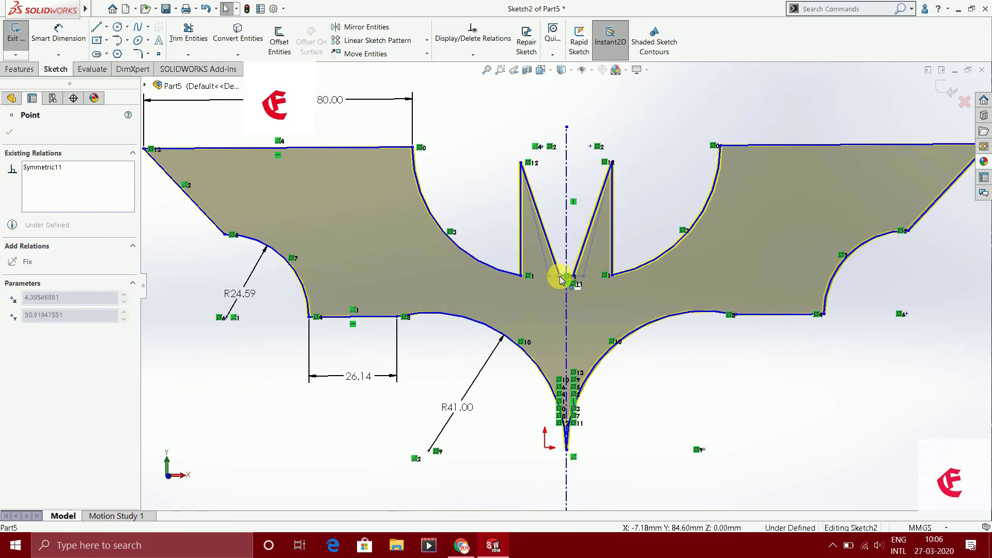
click(947, 91)
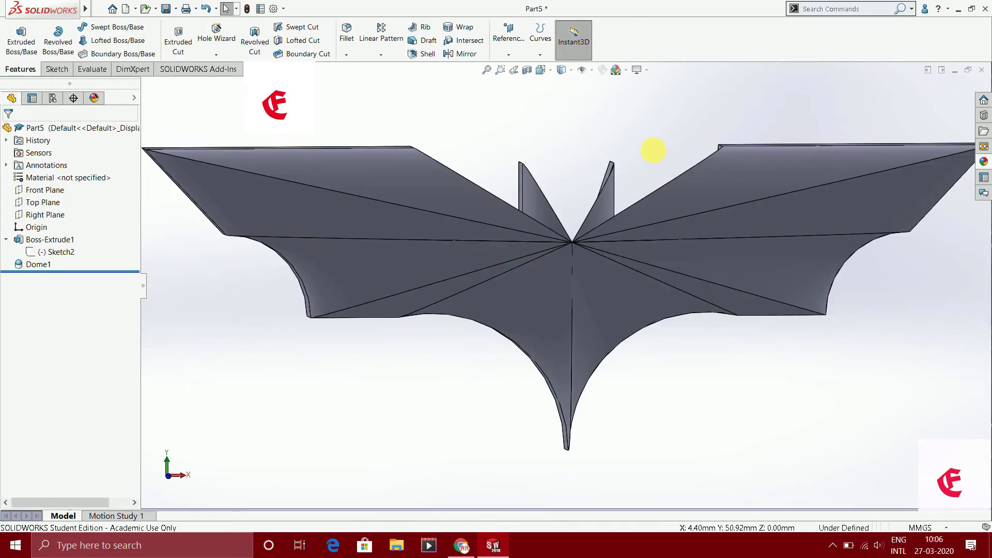
- Reopen the extrusion's sketch and move the left ear's inner foot up and outward to about X 2.09 mm, Y 57.21 mm
right_click(68, 253)
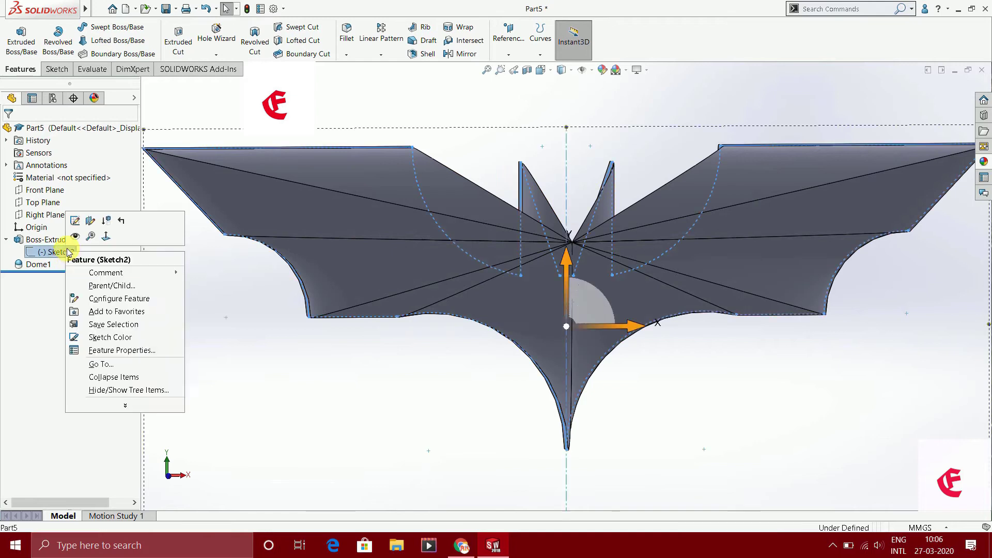
click(75, 221)
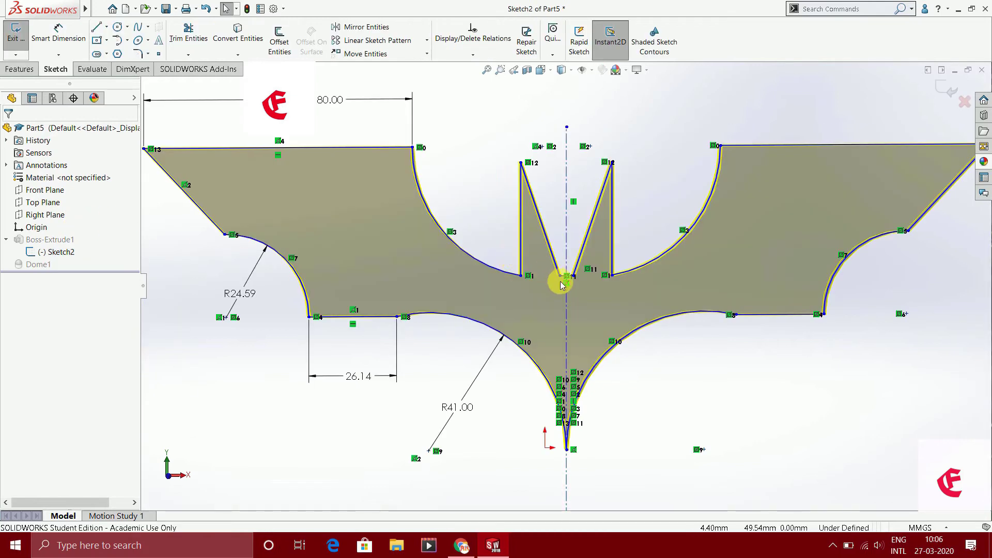
drag(561, 282, 553, 257)
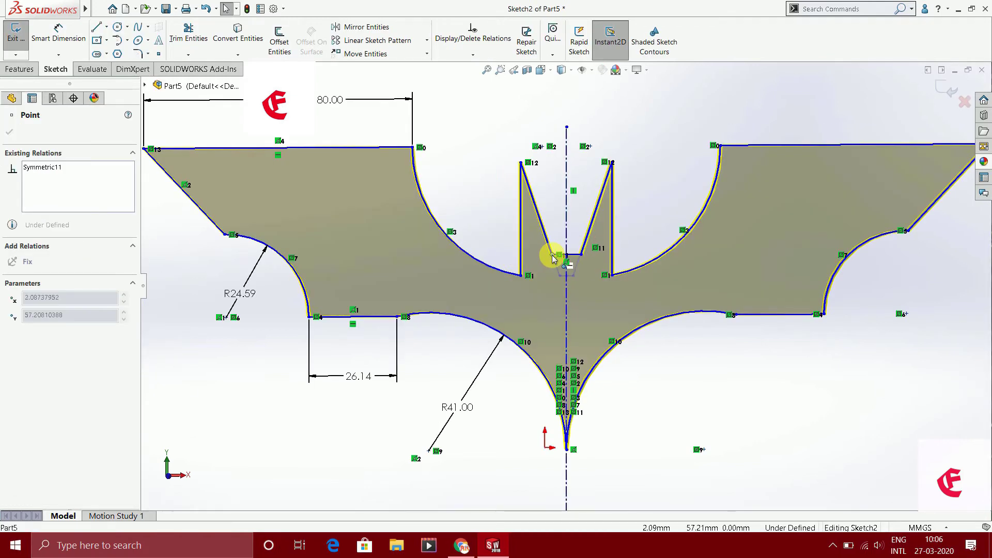
click(948, 90)
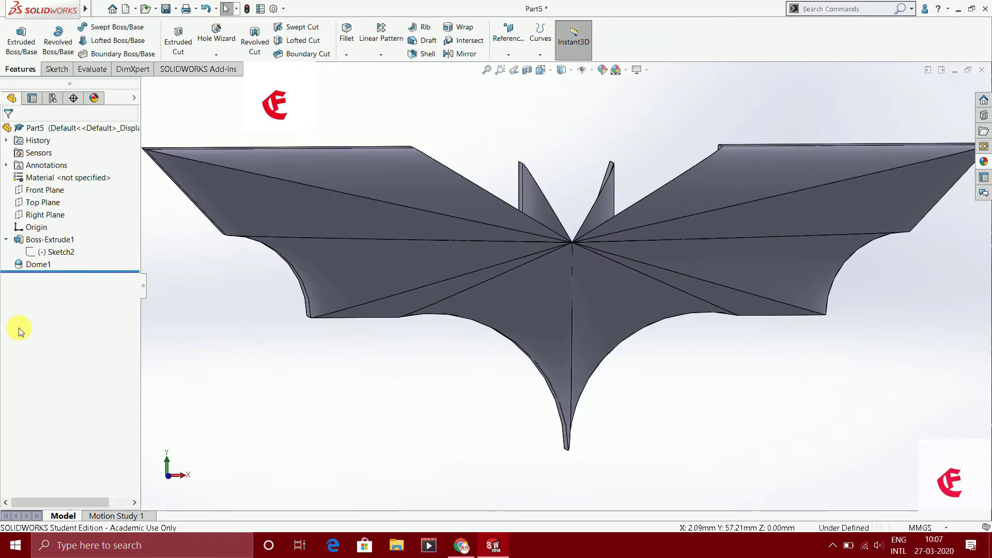
- In the extrusion's sketch, draw a vertical line about 8.8 mm up from the flat between the ears and a short horizontal line to the centerline
right_click(66, 256)
click(82, 220)
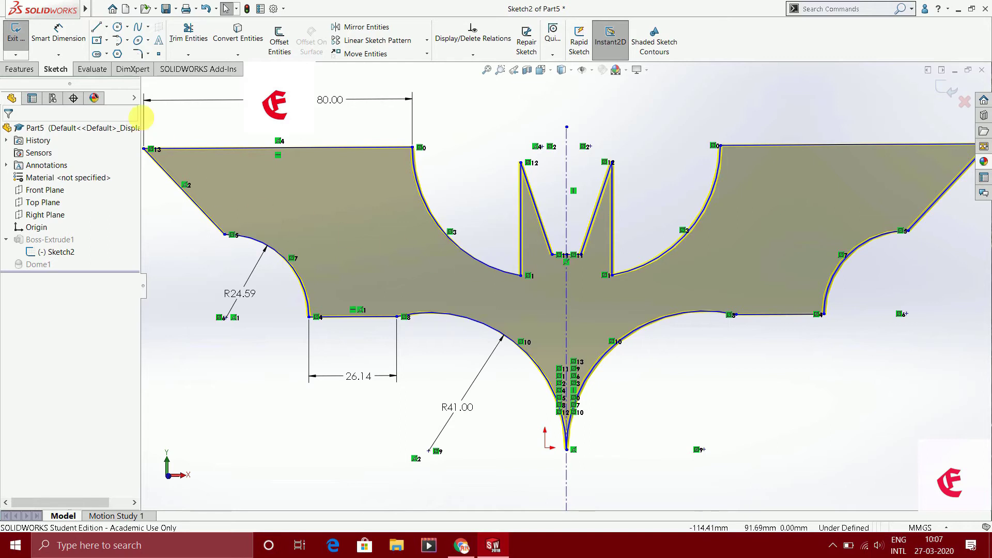
click(97, 27)
scroll(594, 268, down, 4)
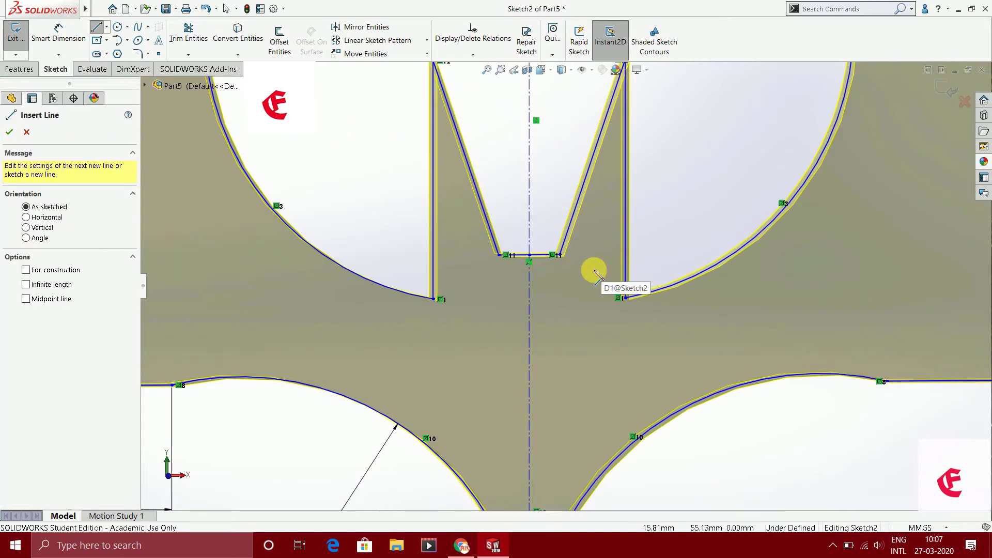
click(516, 255)
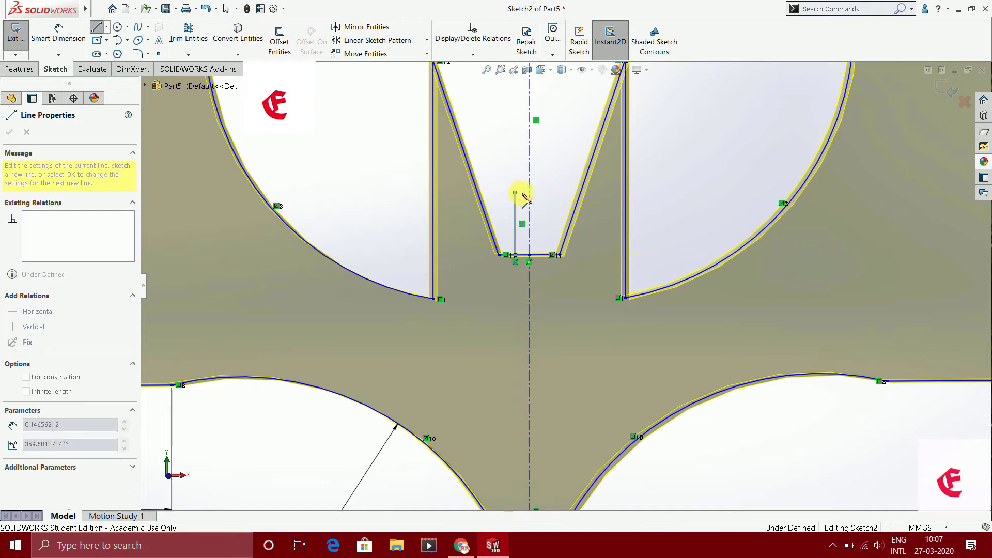
click(516, 192)
right_click(556, 198)
click(569, 196)
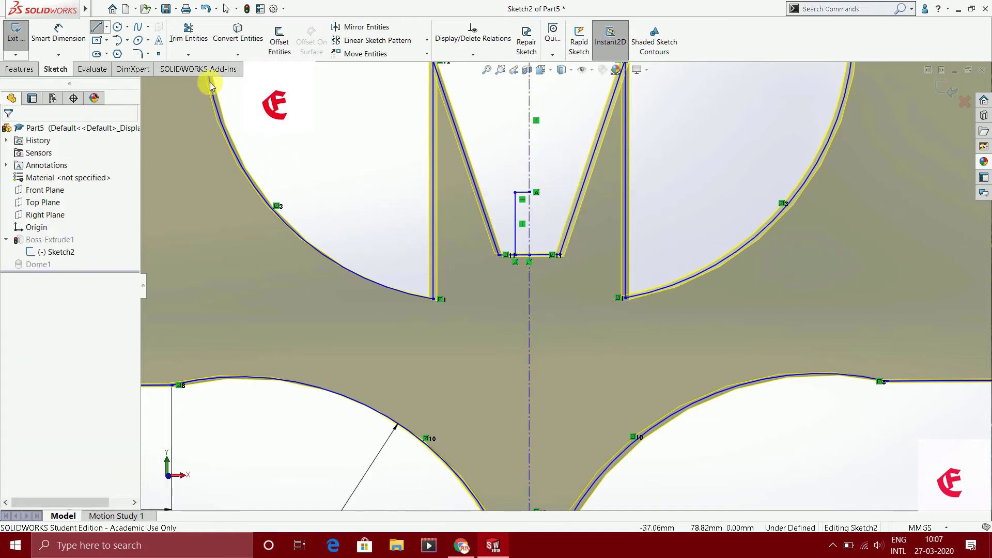
- Trim away the flat segment between the foot of the new vertical line and the right ear's inner foot
key(t)
mouse_move(518, 243)
mouse_down()
mouse_move(523, 266)
mouse_move(545, 265)
mouse_up()
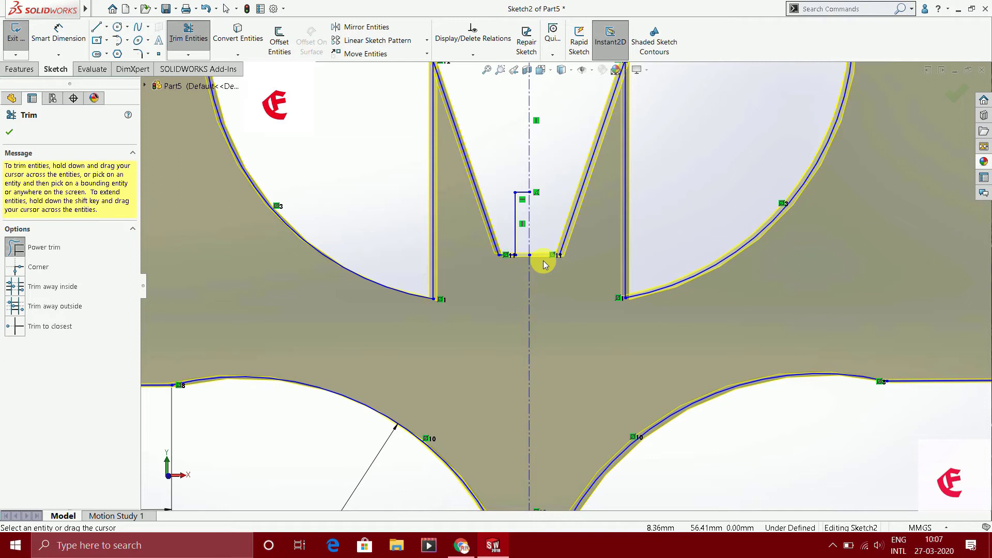
click(9, 132)
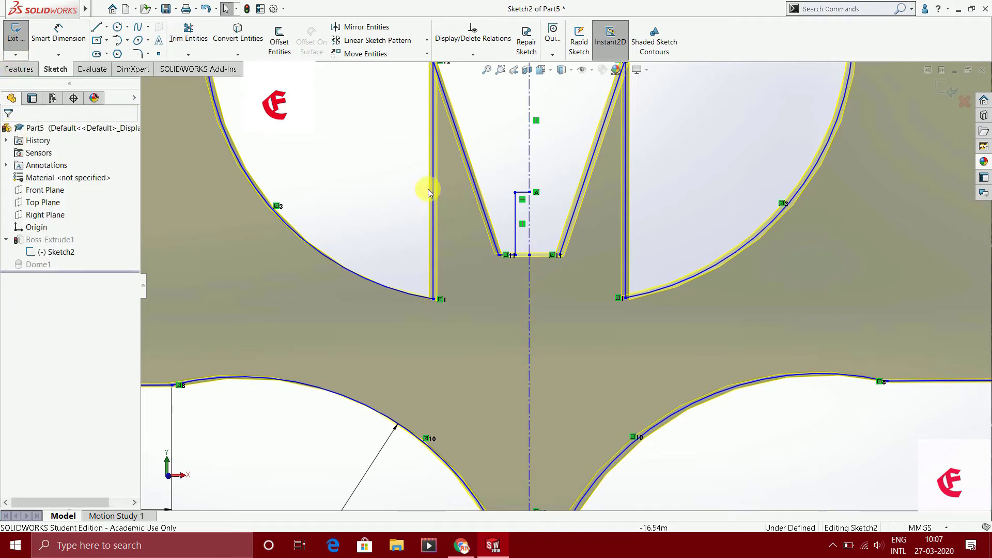
click(518, 205)
ctrl+click(506, 255)
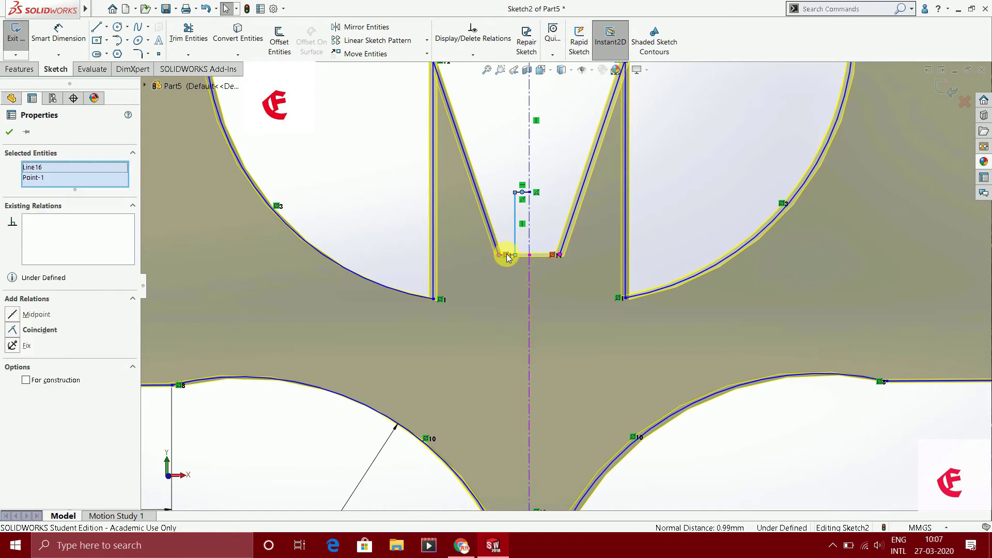
click(310, 191)
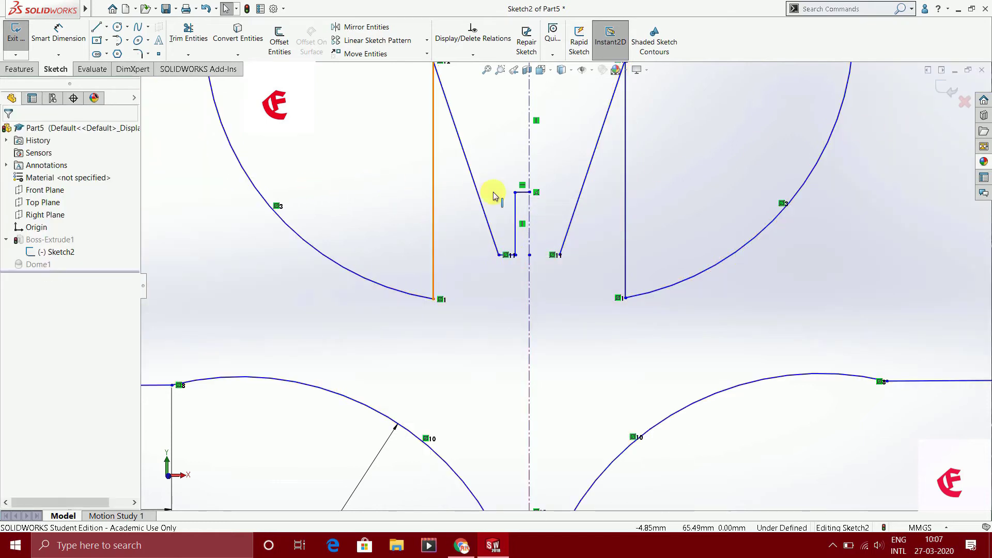
- Mirror the short vertical line between the ears about the vertical centerline
drag(500, 179, 528, 266)
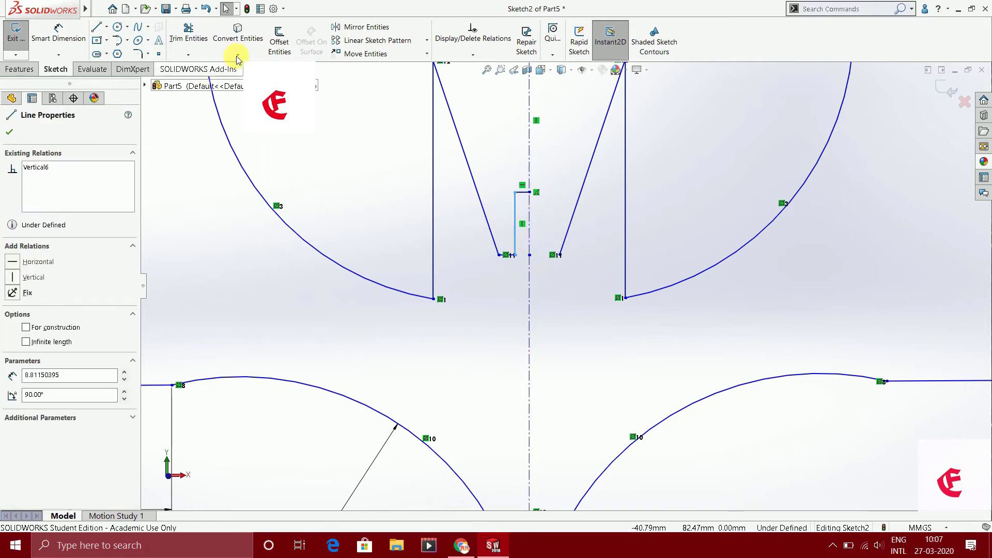
click(361, 27)
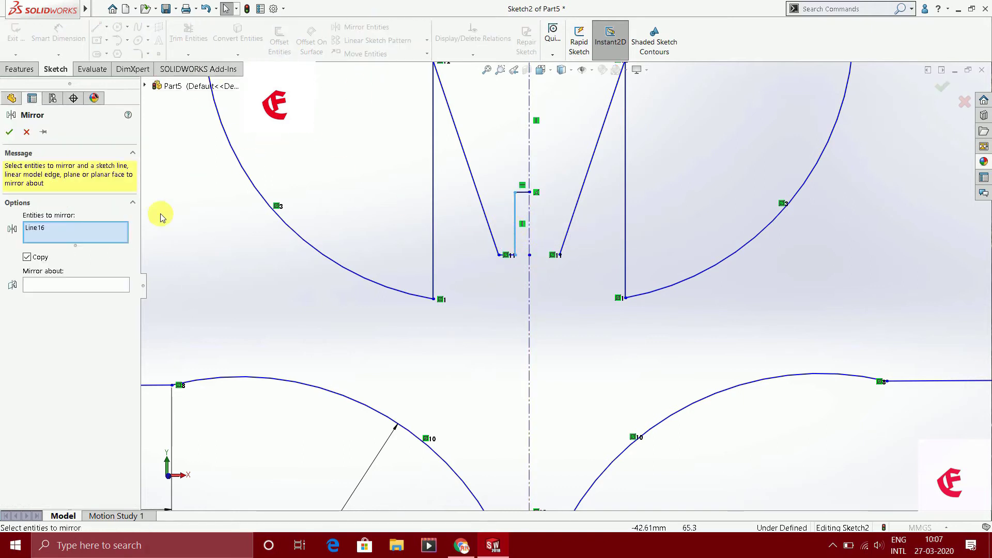
click(536, 217)
key(Return)
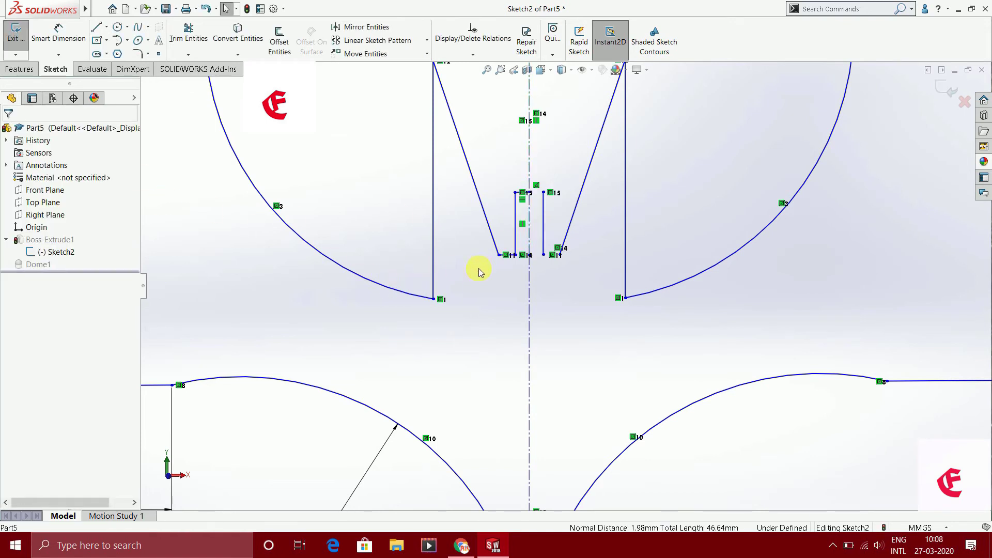
- Mirror the short horizontal line at the top of the head about the vertical centerline
click(520, 195)
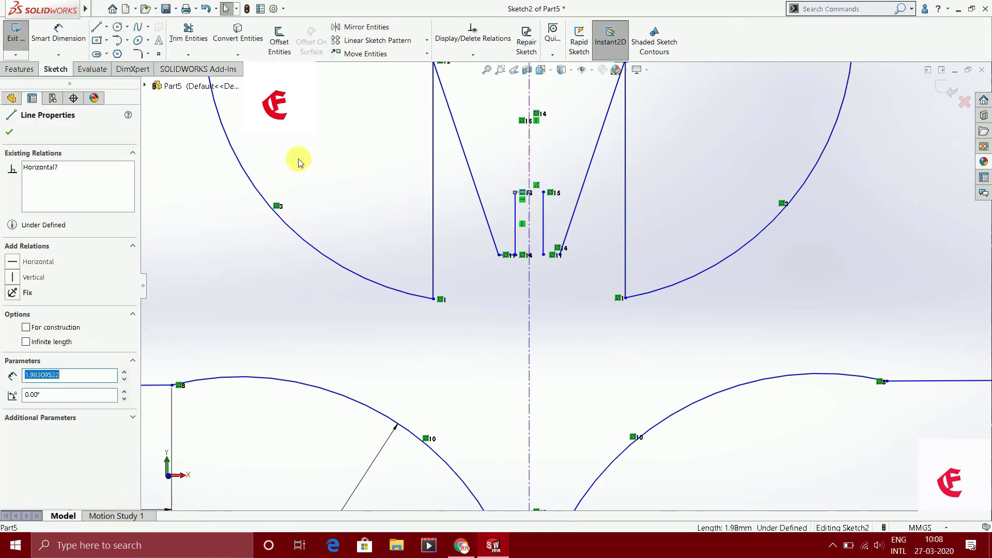
click(364, 27)
click(90, 286)
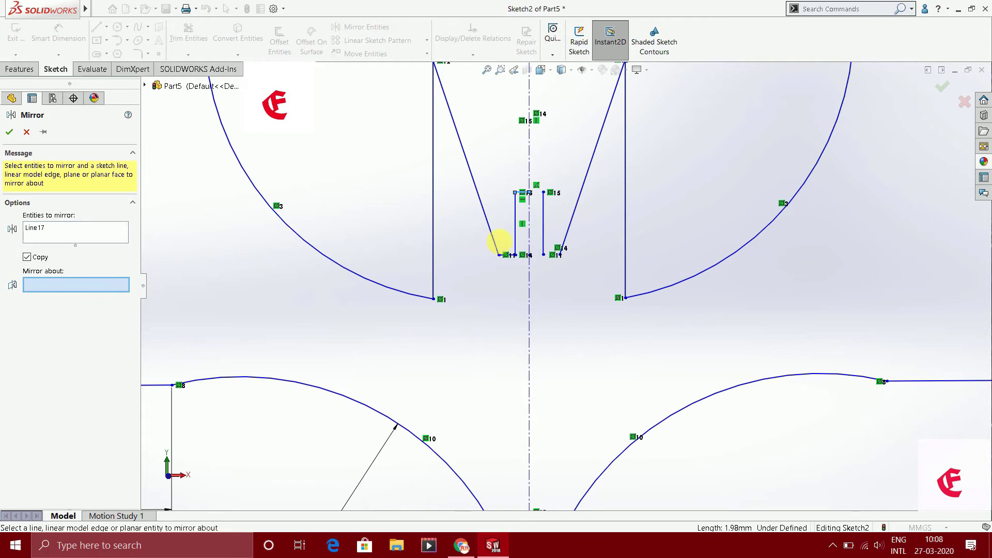
click(530, 233)
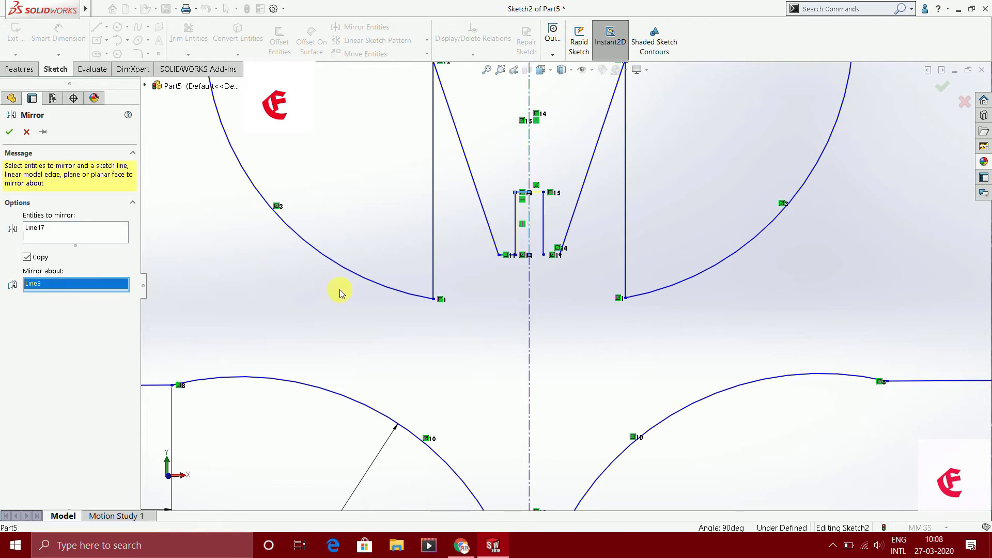
click(9, 133)
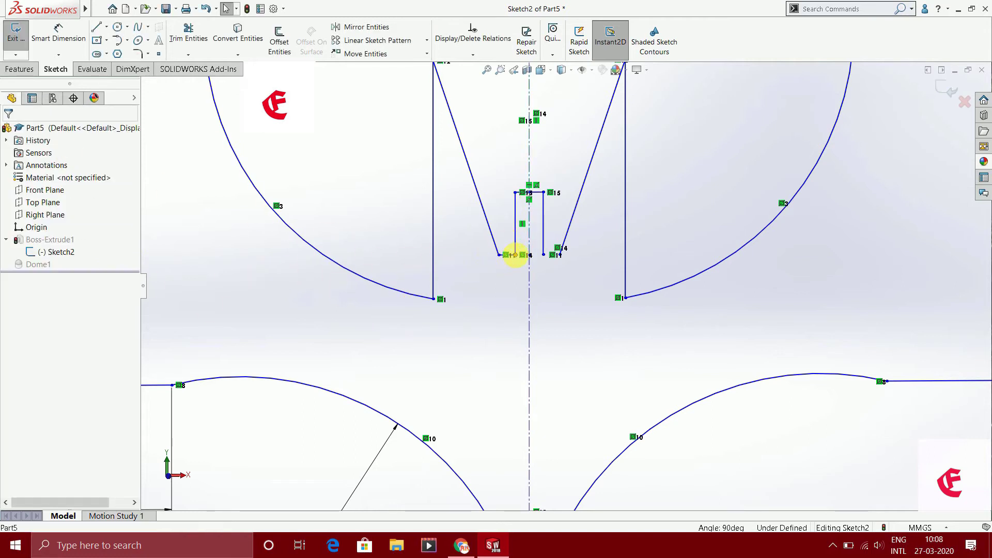
- Mirror the flat segment at the left ear's inner foot about the centerline and exit the sketch to rebuild the part
scroll(515, 255, down, 2)
click(509, 261)
click(364, 27)
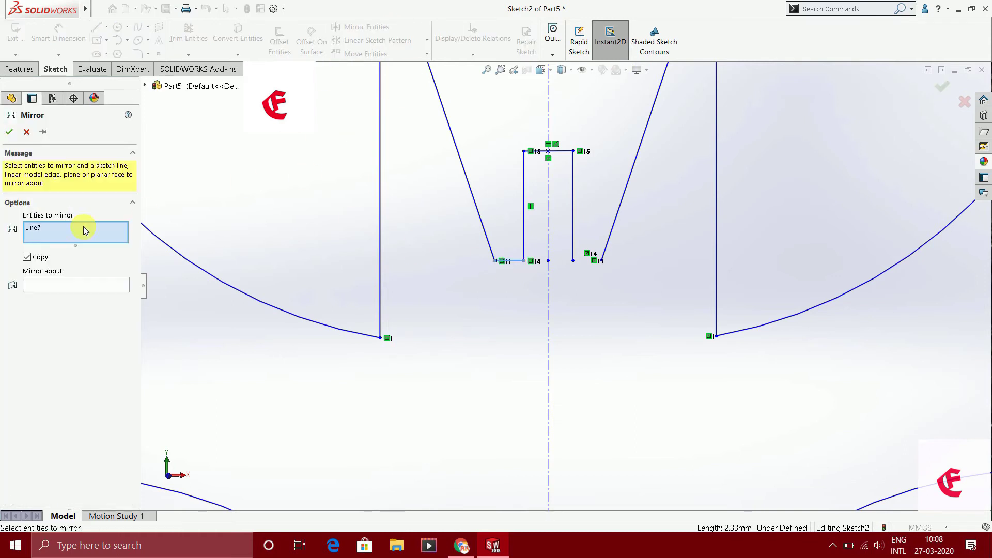
click(81, 284)
click(549, 253)
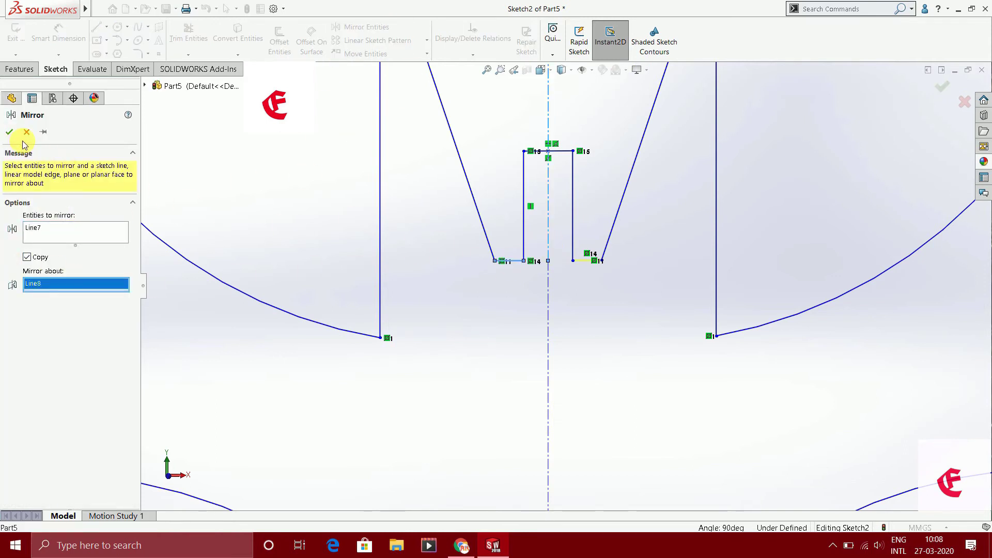
click(9, 133)
click(942, 86)
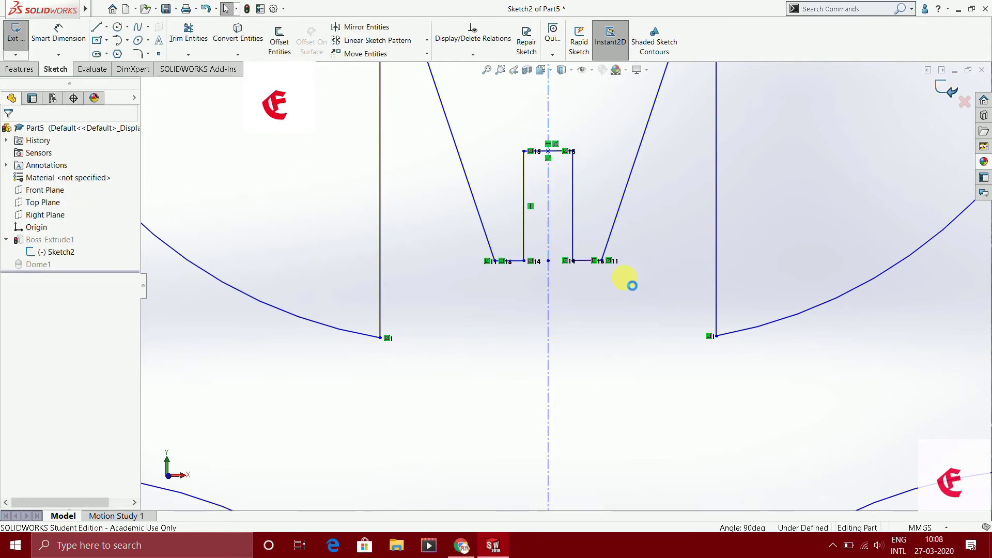
mouse_move(554, 321)
middle_down()
mouse_move(560, 292)
mouse_move(504, 262)
mouse_move(547, 281)
mouse_move(560, 398)
mouse_move(552, 372)
mouse_move(640, 483)
mouse_move(525, 251)
mouse_move(580, 244)
mouse_move(584, 303)
middle_up()
- Reopen the extrusion's sketch and stretch the head block between the ears wider and up to sides about 15.28 mm long
right_click(58, 252)
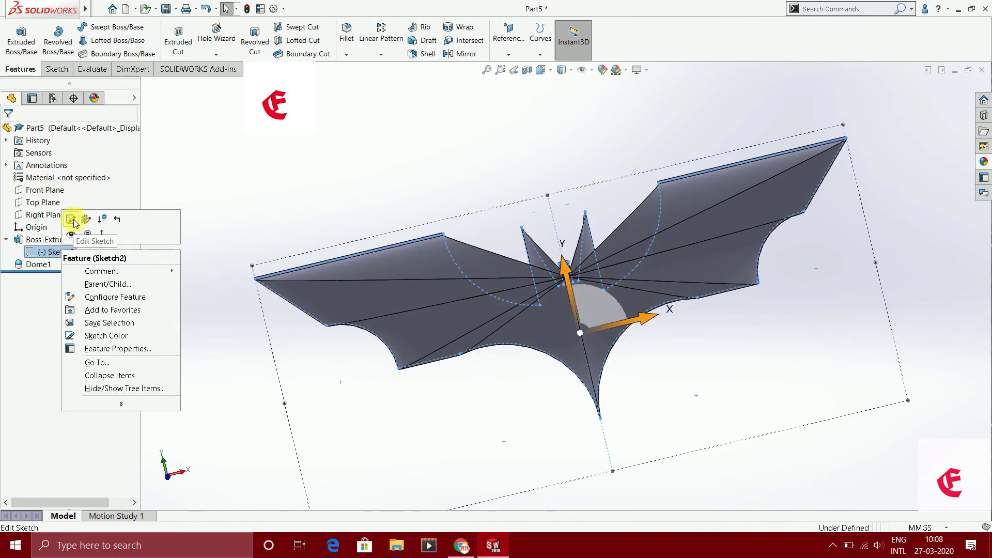
click(122, 215)
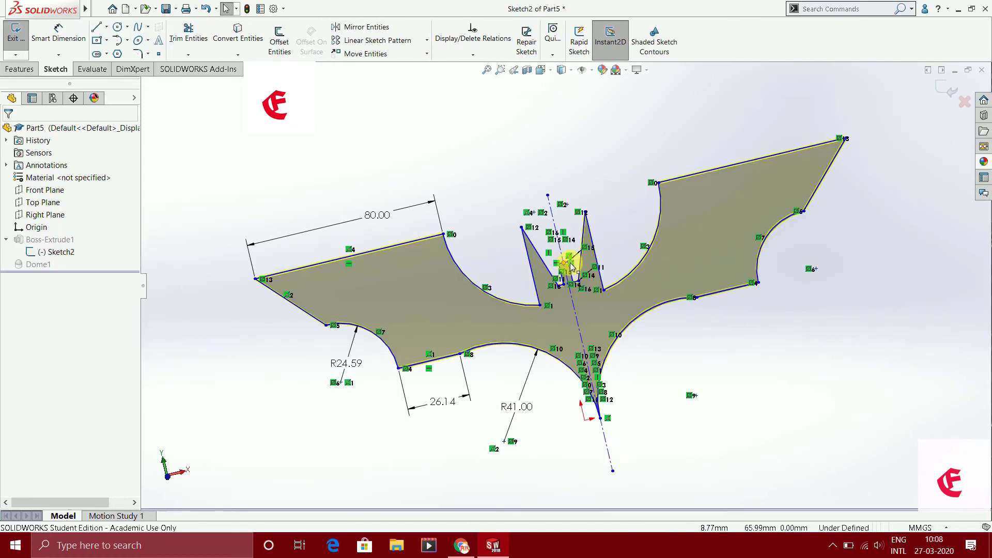
scroll(571, 267, down, 5)
scroll(552, 273, down, 3)
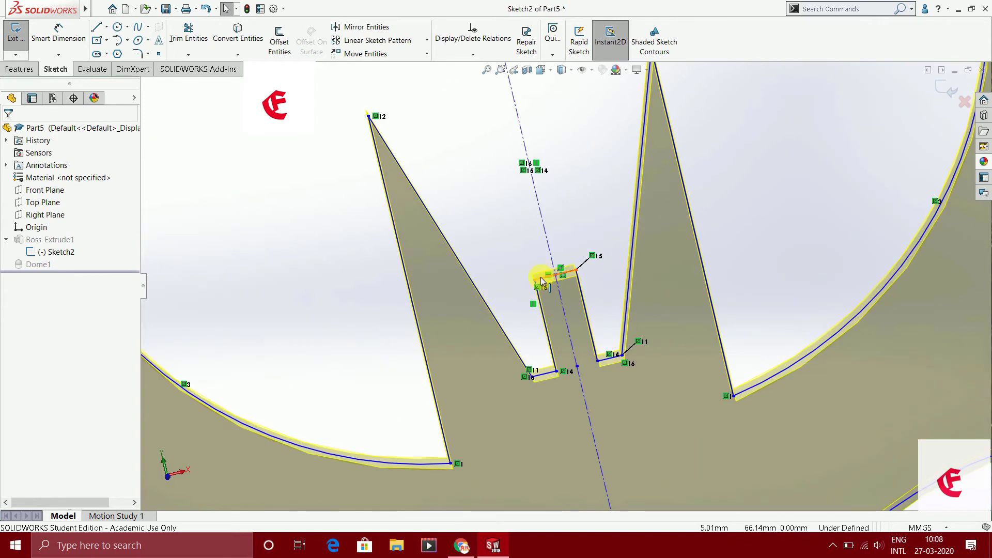
mouse_move(541, 281)
mouse_down()
mouse_move(536, 210)
mouse_move(591, 210)
mouse_up()
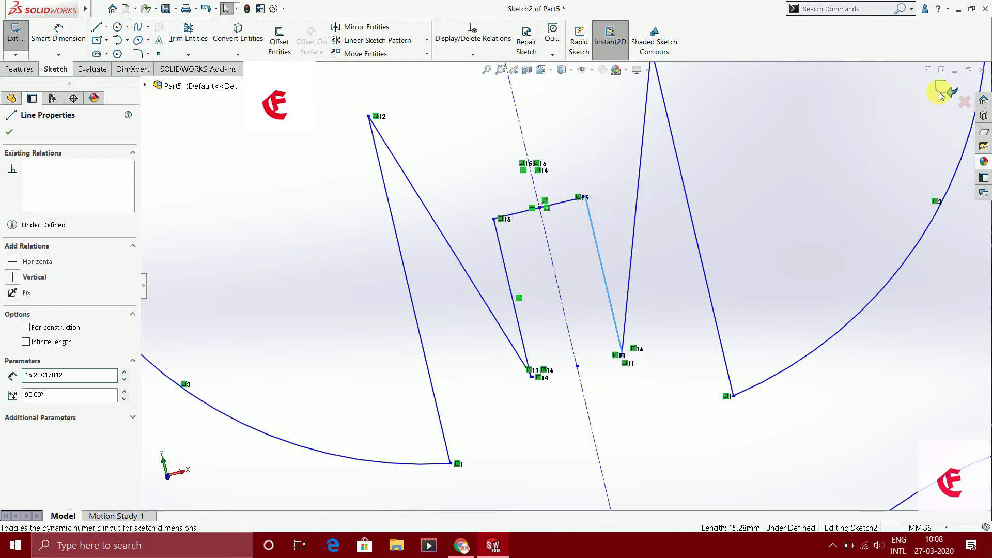
click(941, 93)
click(612, 165)
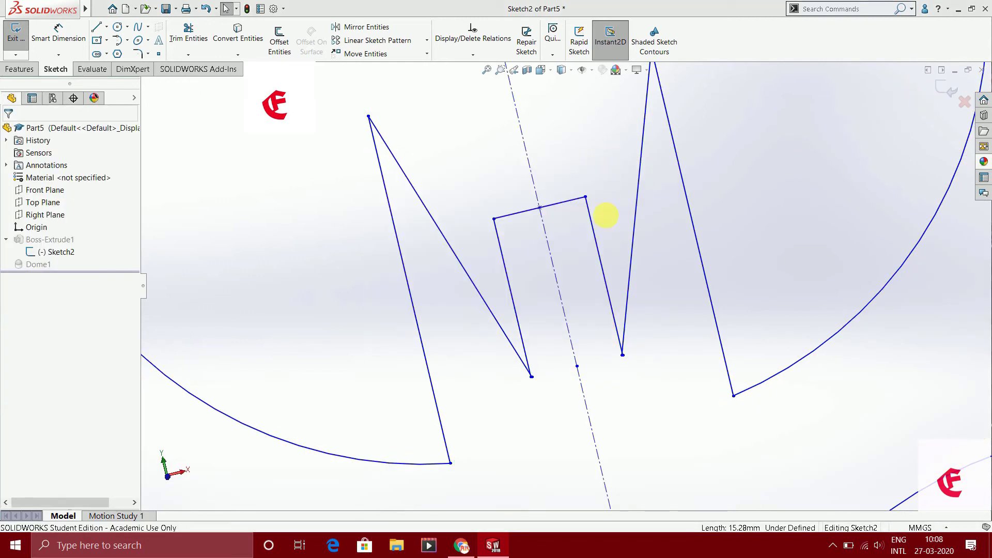
- Move the head block's right side slightly inward toward the centerline, rebuild the part and show it from the front
click(600, 264)
drag(598, 266, 598, 260)
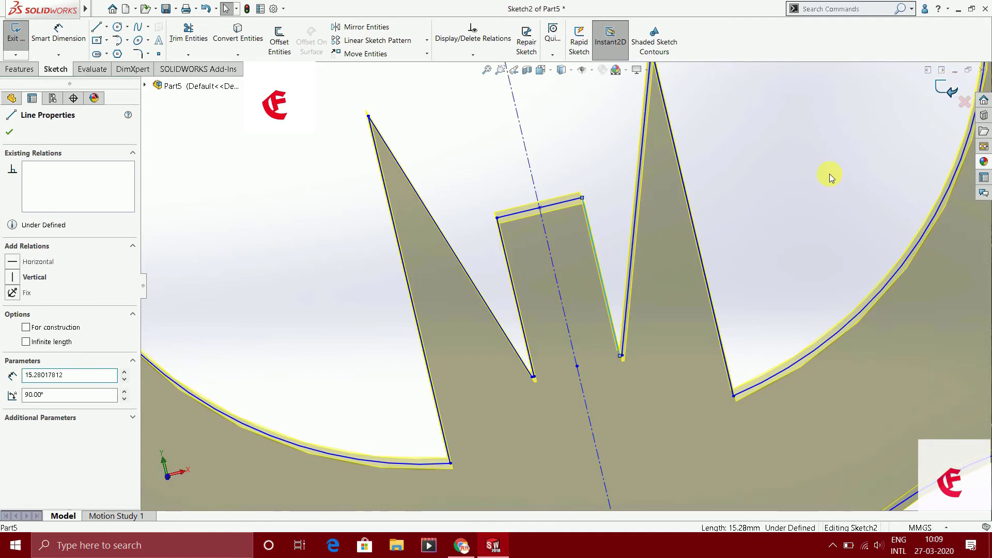
key(ctrl+b)
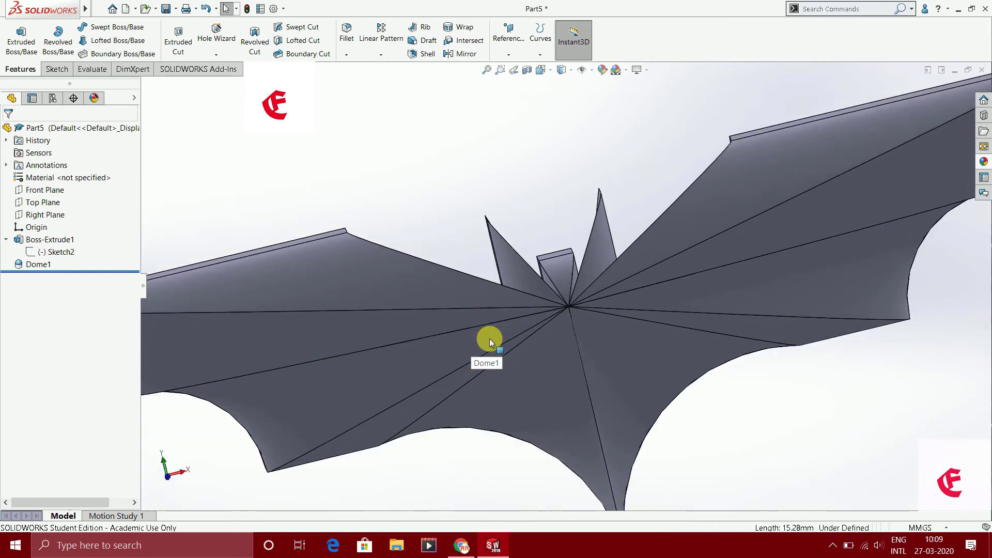
click(168, 473)
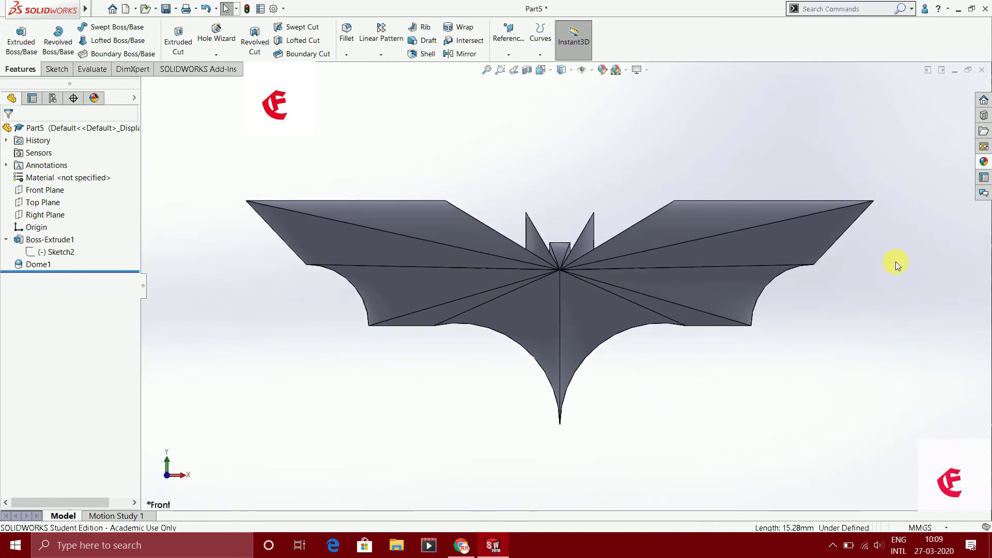
- Apply black high gloss plastic to the lower wing face with the concave outer edge on both wings
click(984, 163)
drag(918, 451, 711, 285)
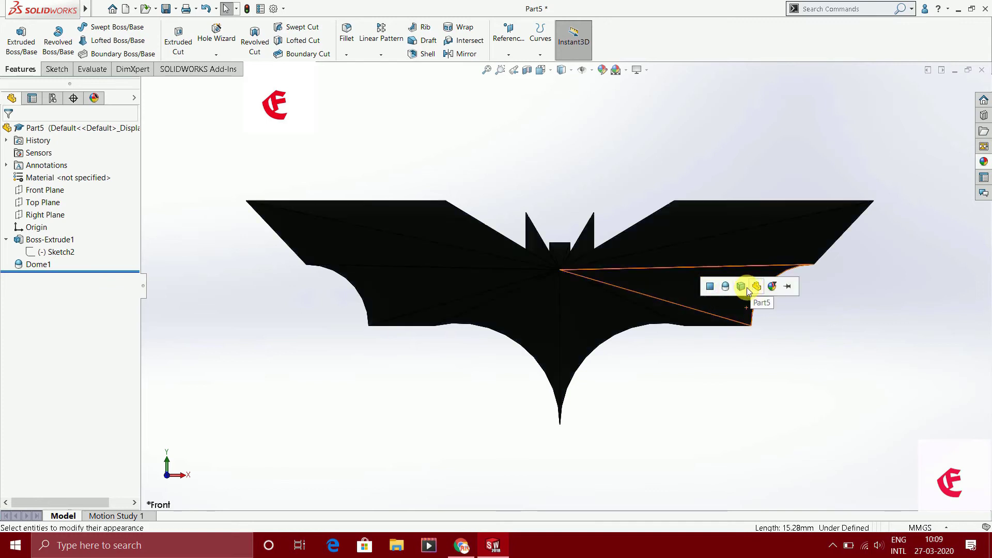
click(716, 289)
click(983, 161)
drag(917, 439, 416, 286)
click(417, 286)
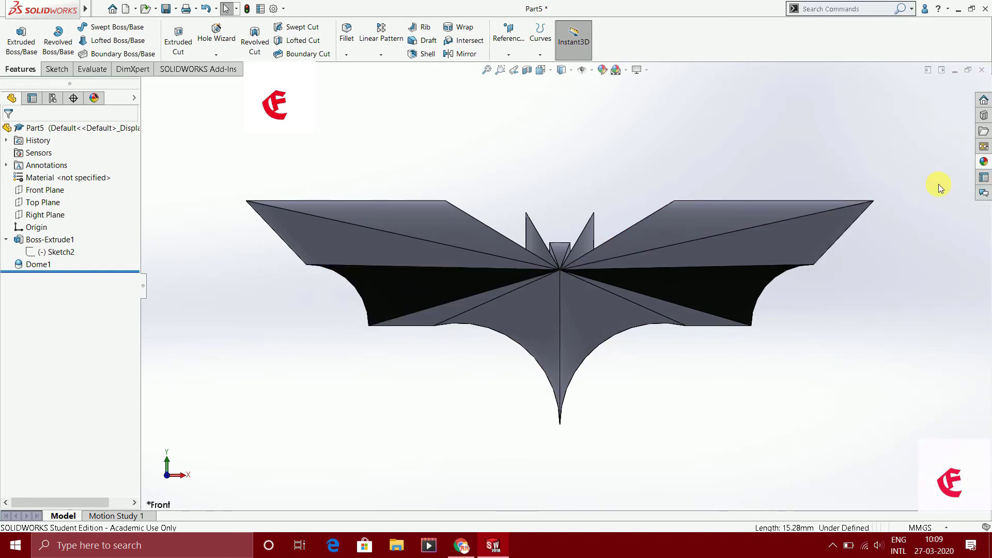
- Apply black high gloss plastic to the uppermost face of both wings
click(984, 162)
drag(910, 450, 674, 219)
click(683, 217)
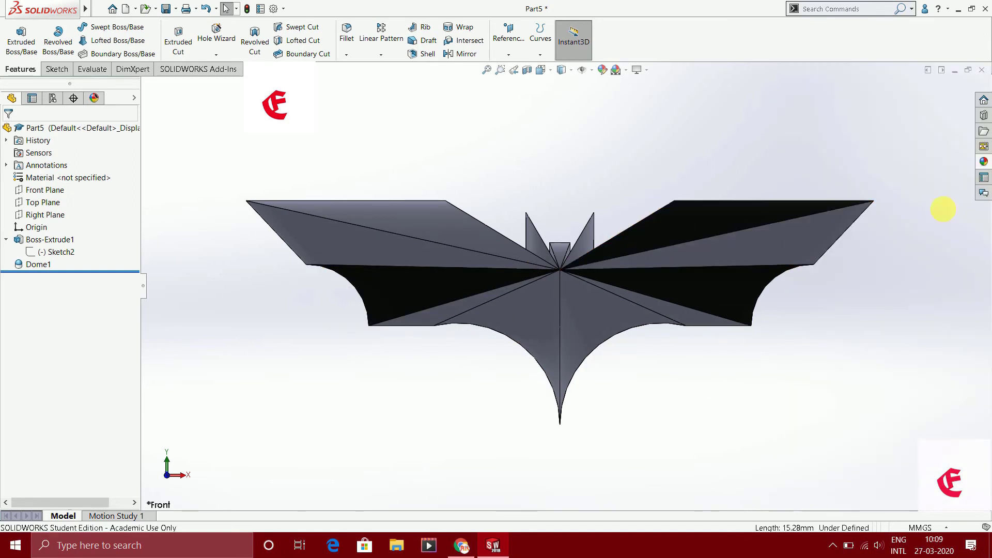
click(983, 162)
drag(909, 445, 415, 235)
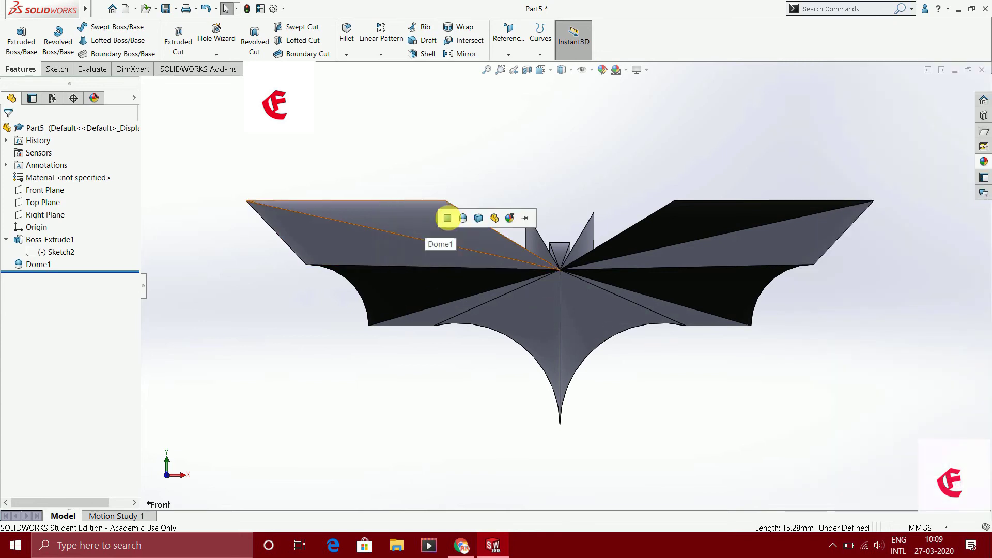
click(449, 219)
- Apply the polished plastic appearance to the middle face of both wings, between the black faces
click(982, 162)
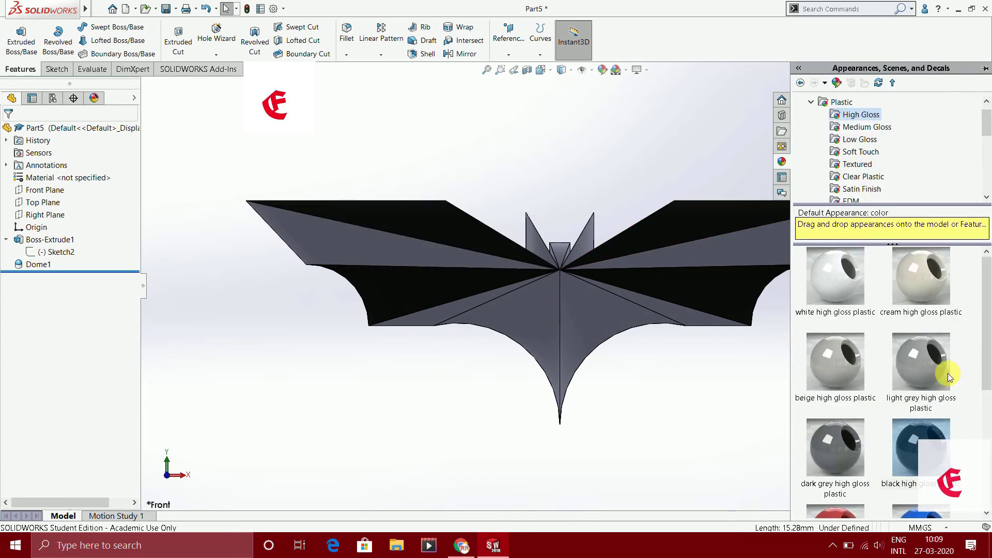
scroll(851, 357, down, 3)
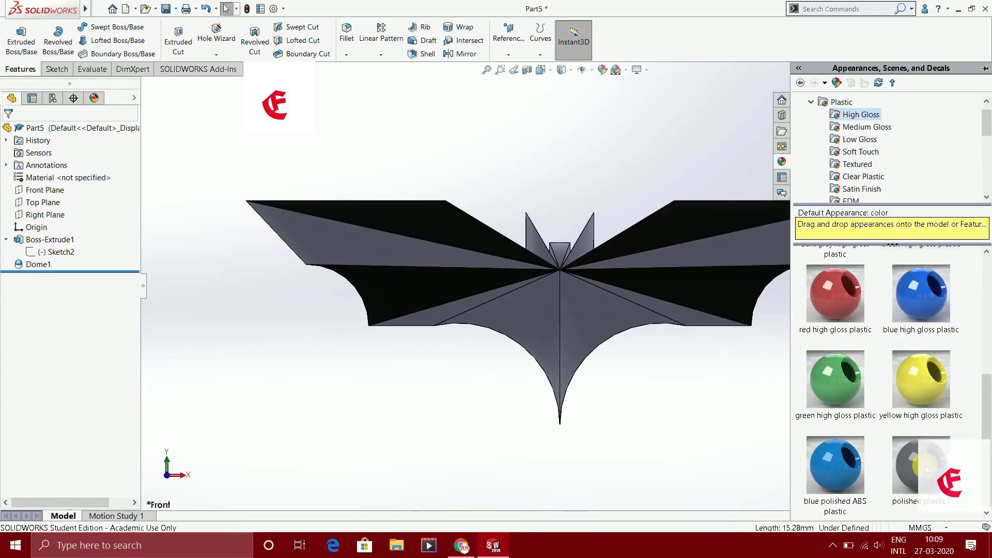
drag(924, 467, 405, 257)
click(454, 250)
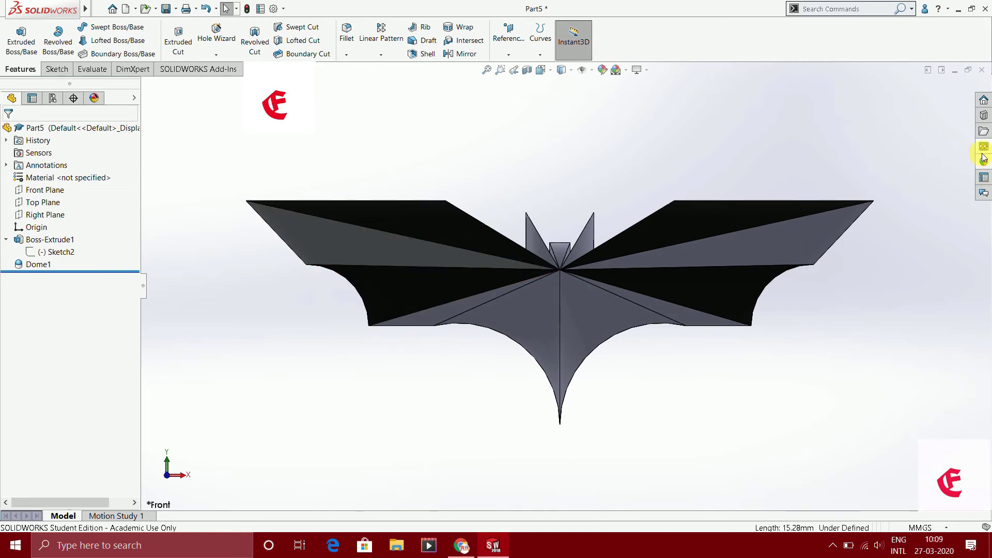
click(983, 162)
drag(904, 398, 742, 241)
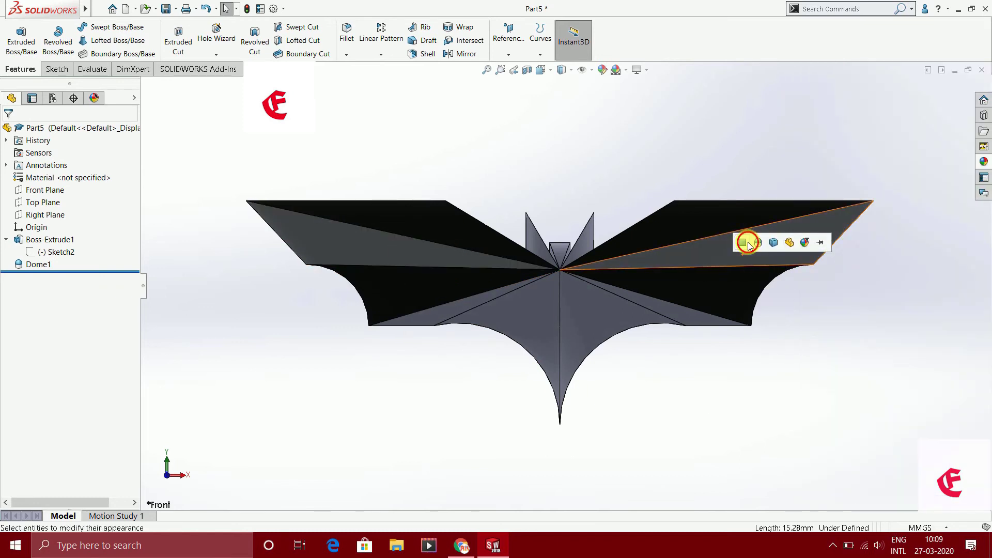
- Apply red high gloss plastic to the dome feature, coloring the remaining body and ear faces
click(983, 163)
drag(845, 293, 537, 245)
click(552, 246)
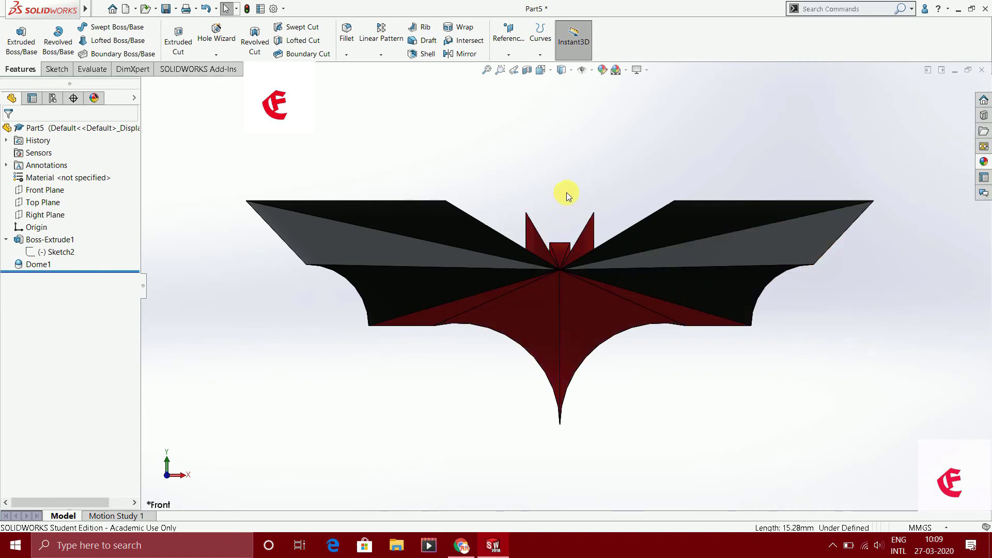
- Apply white high gloss plastic to the head block's front face between the ears
click(984, 160)
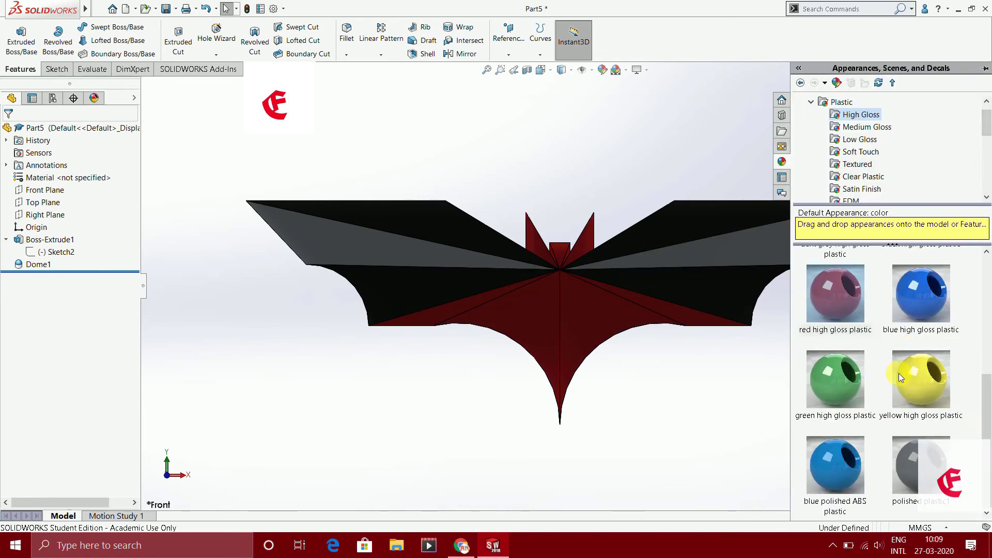
scroll(898, 375, up, 3)
drag(837, 279, 563, 255)
click(563, 252)
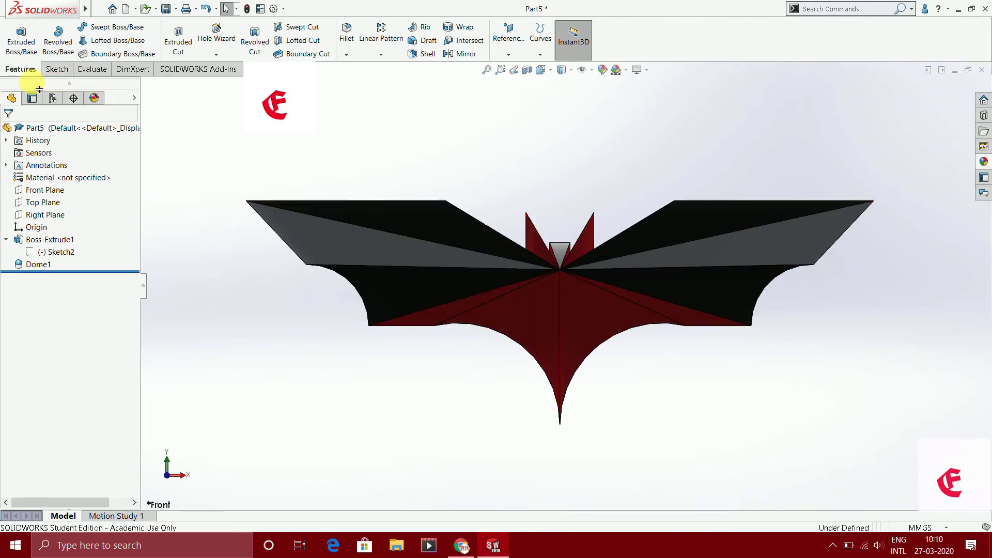
- Start a sketch on the Front Plane and add the sketch text "JAAT"
click(55, 69)
click(160, 41)
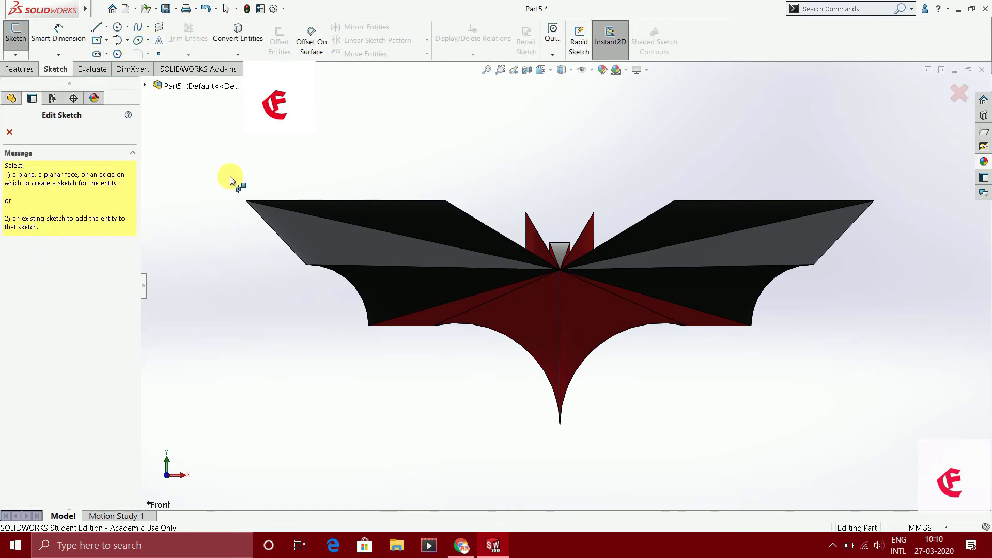
click(145, 86)
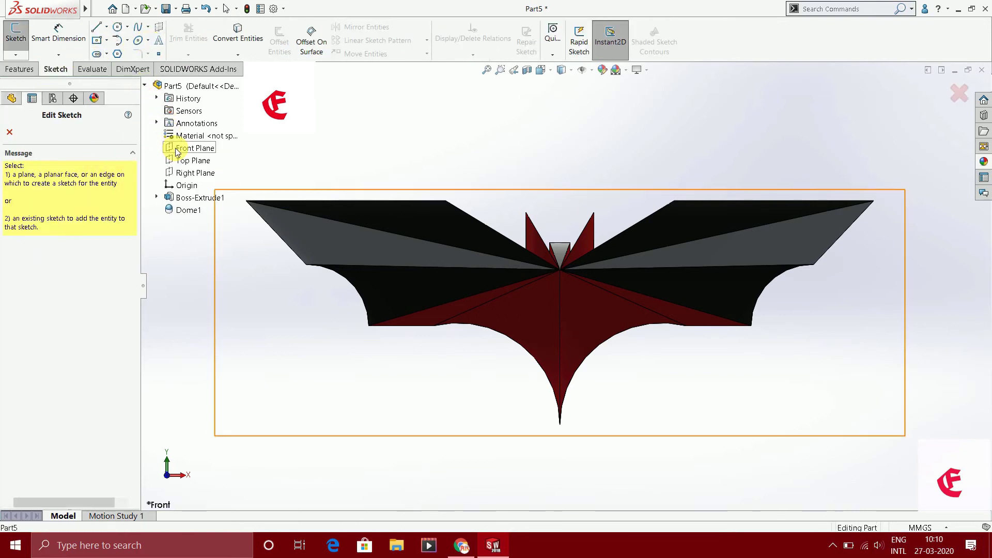
click(179, 148)
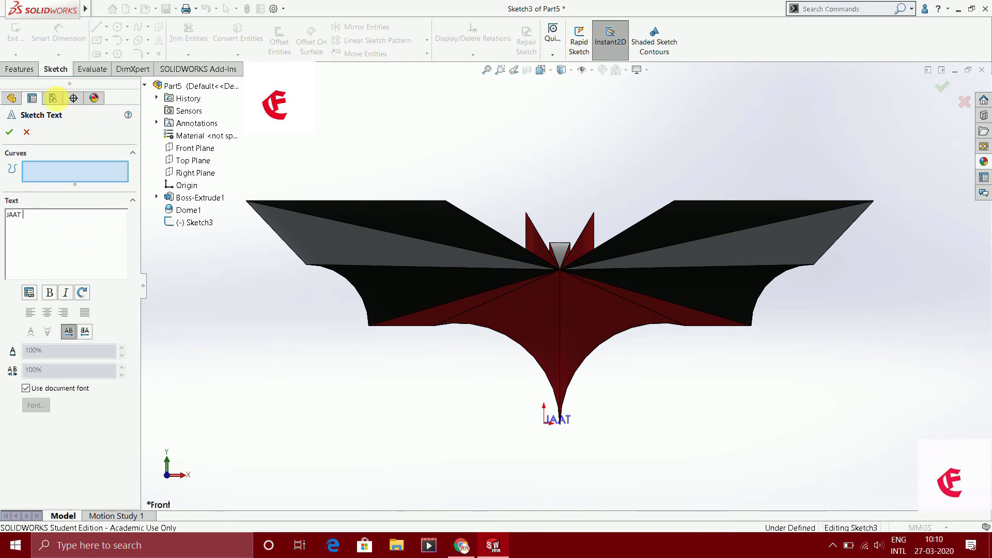
click(9, 132)
- Undo the Front Plane text sketch and turn the model to show its flat back face
mouse_move(282, 312)
middle_down()
mouse_move(359, 326)
mouse_move(468, 306)
middle_up()
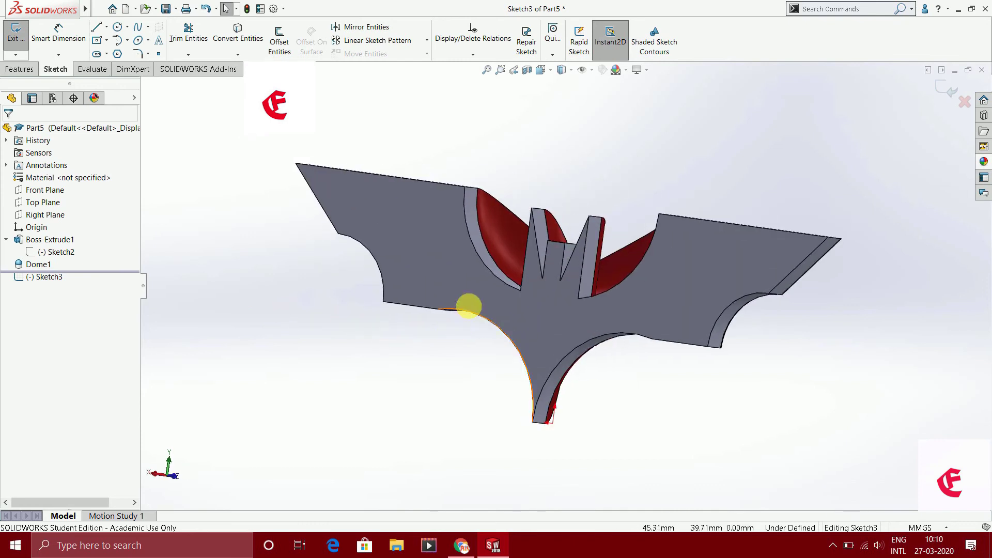
right_click(455, 268)
click(675, 179)
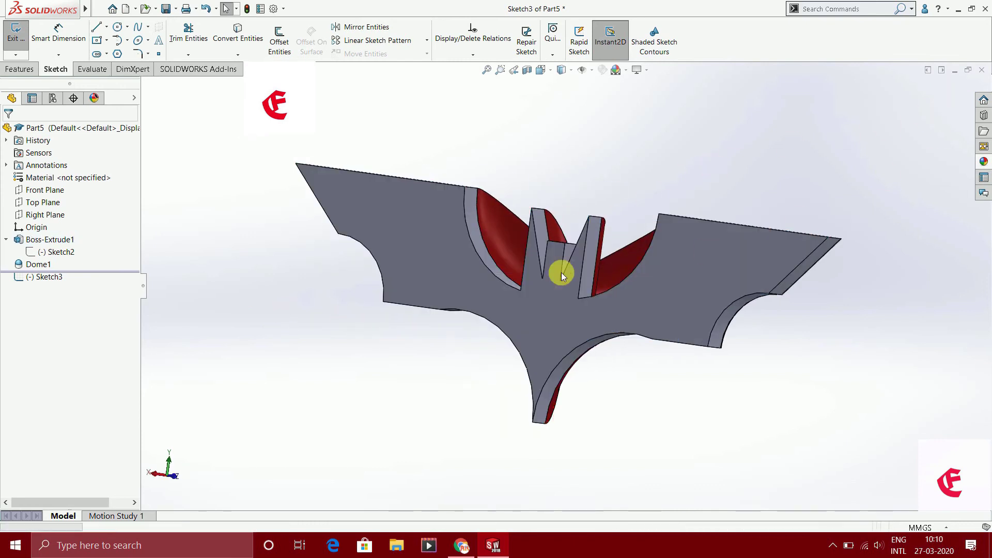
key(ctrl+z)
mouse_move(421, 266)
middle_down()
mouse_move(303, 304)
mouse_move(323, 325)
mouse_move(389, 238)
middle_up()
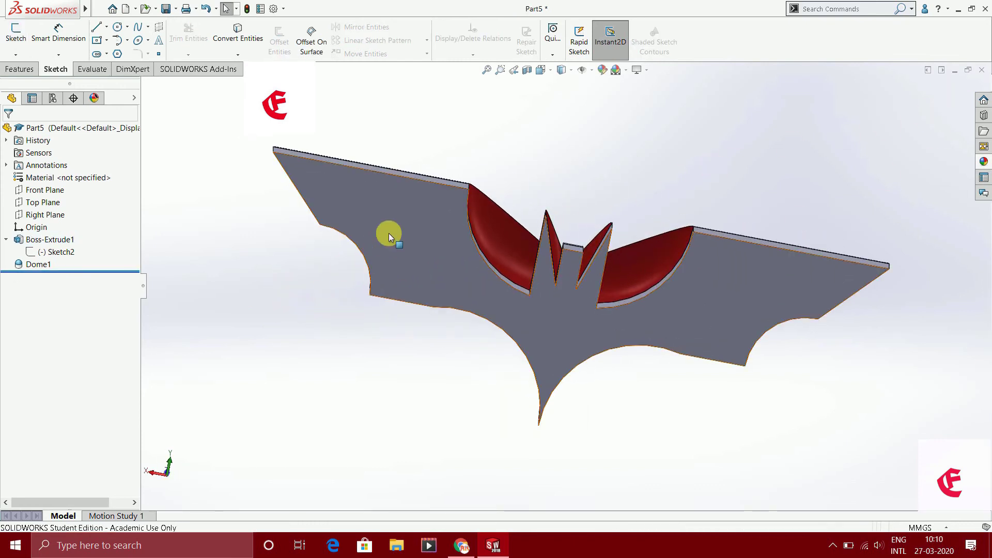
- Start a sketch on the flat back face and place the sketch text "JAAT VEER PRO" just below the head
right_click(390, 237)
click(456, 217)
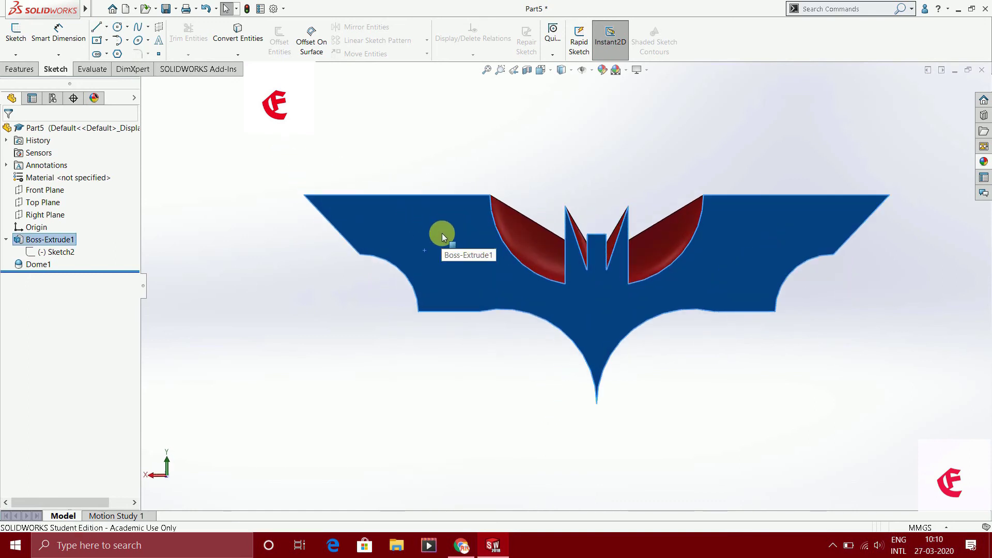
click(163, 42)
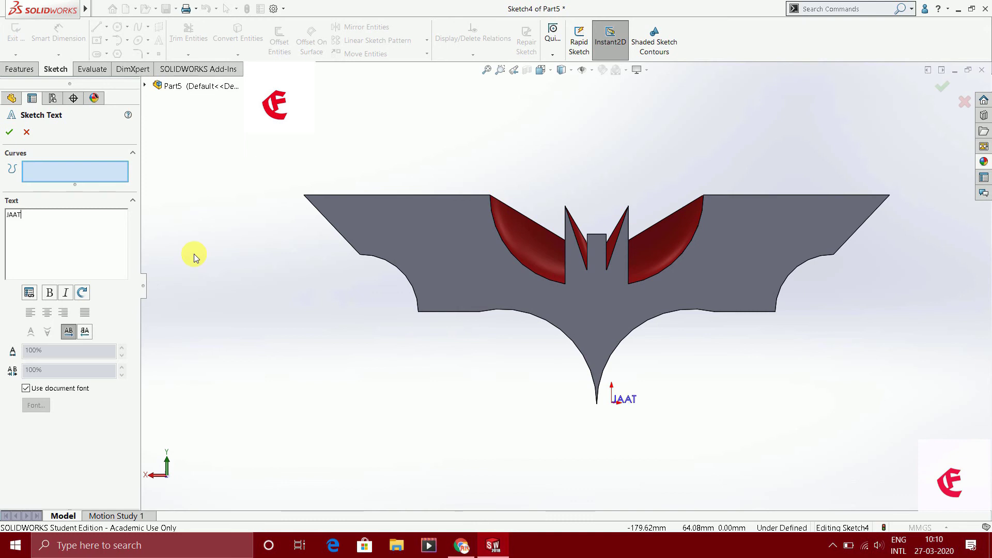
text(JAAT VEER PRO)
click(542, 296)
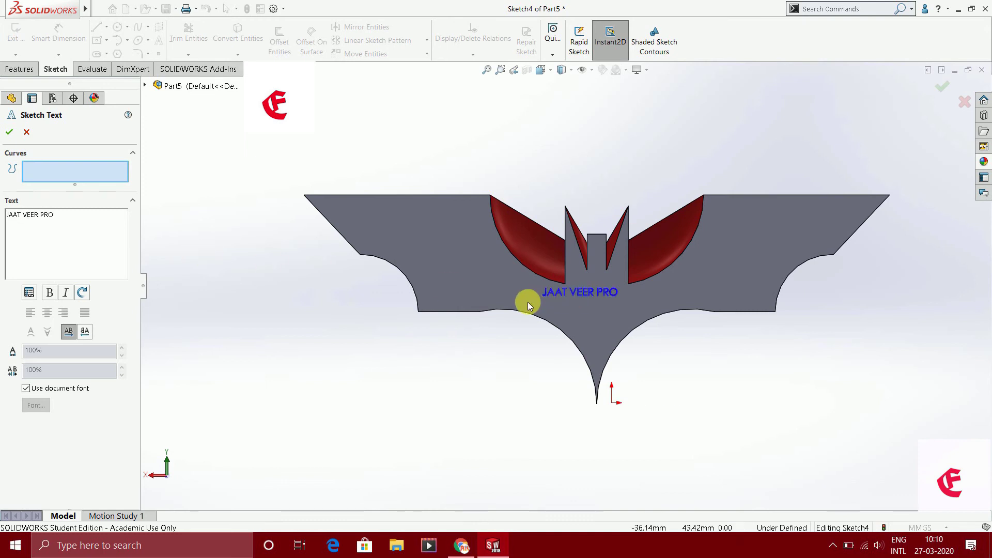
- Override the document font with a larger point size for the sketch text, centre it below the head and finish the sketch
click(26, 389)
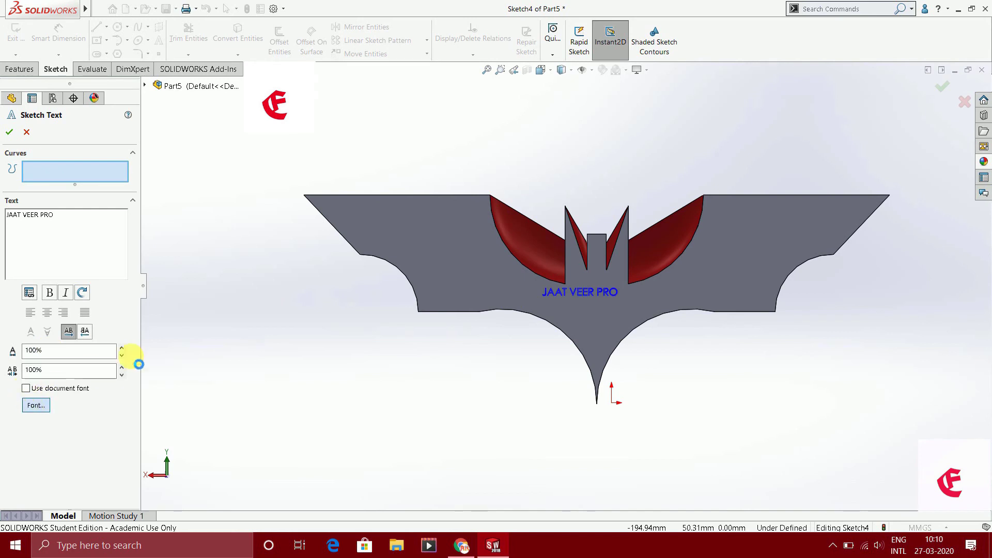
click(538, 228)
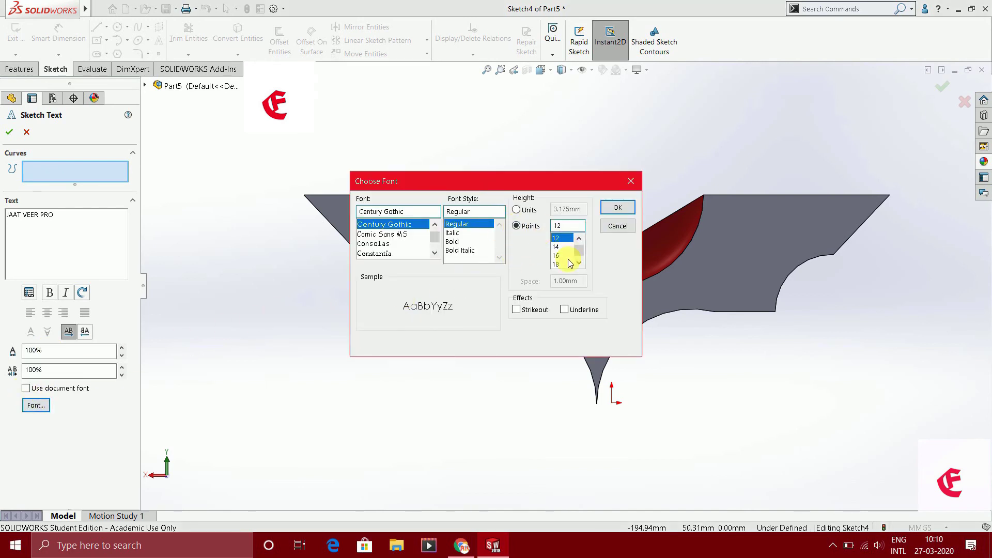
drag(435, 181, 292, 242)
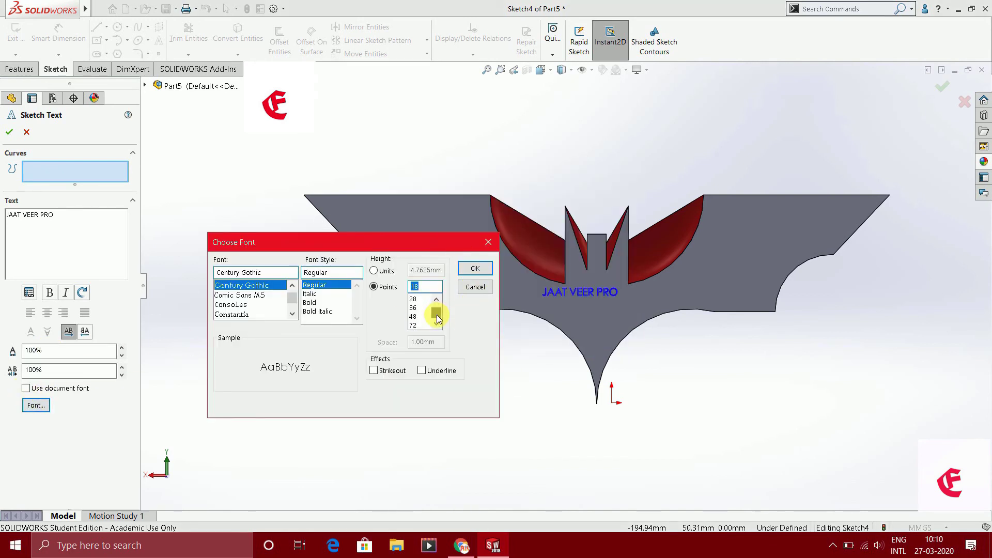
click(413, 308)
click(474, 269)
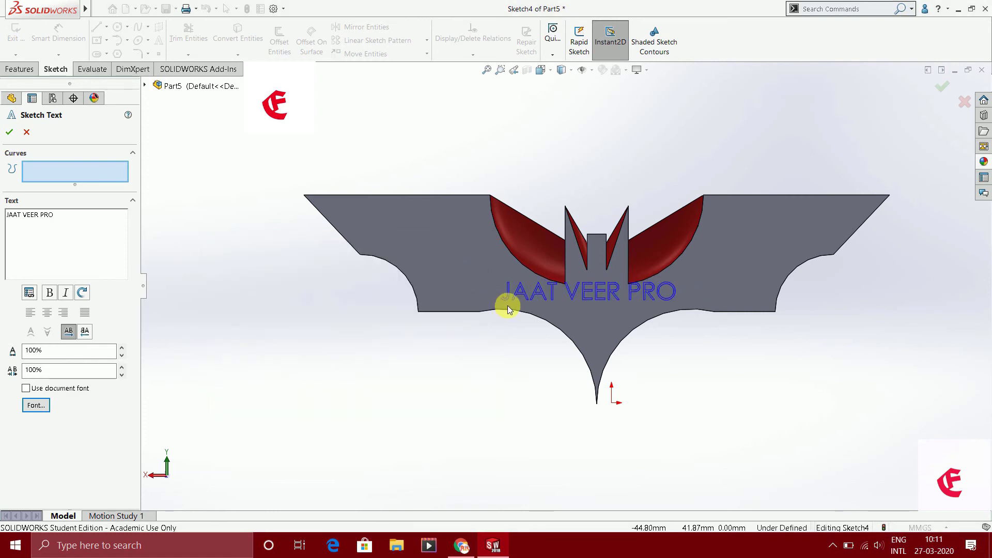
click(10, 134)
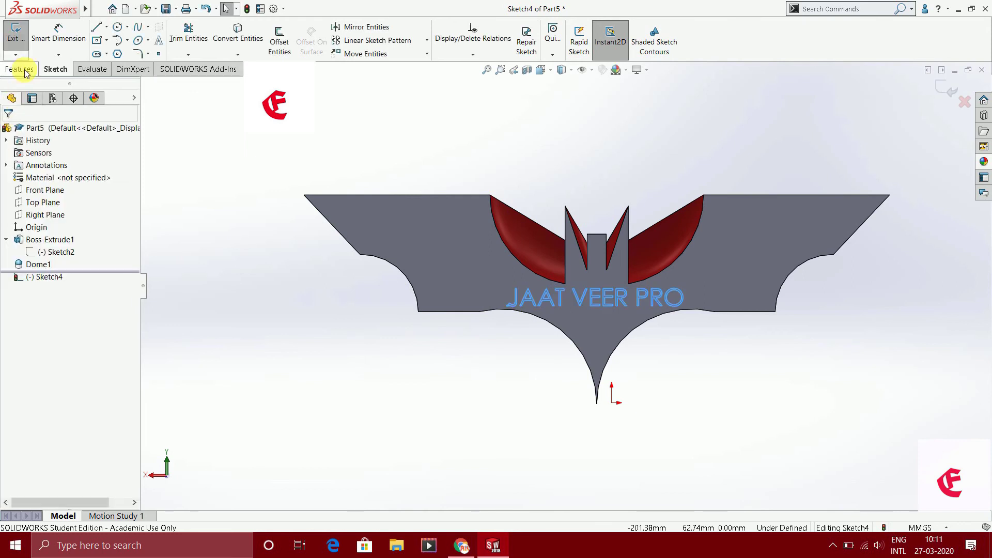
click(950, 89)
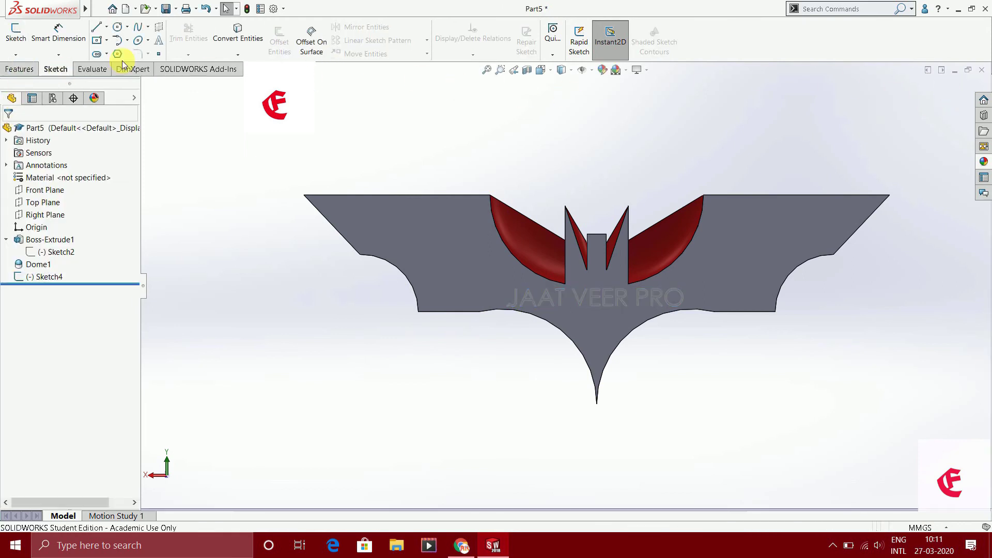
click(32, 69)
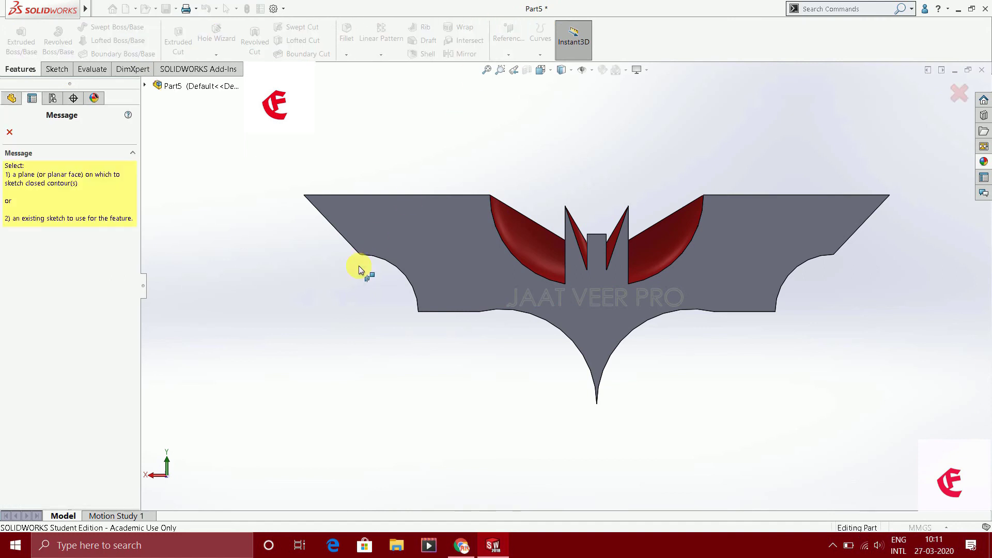
click(394, 267)
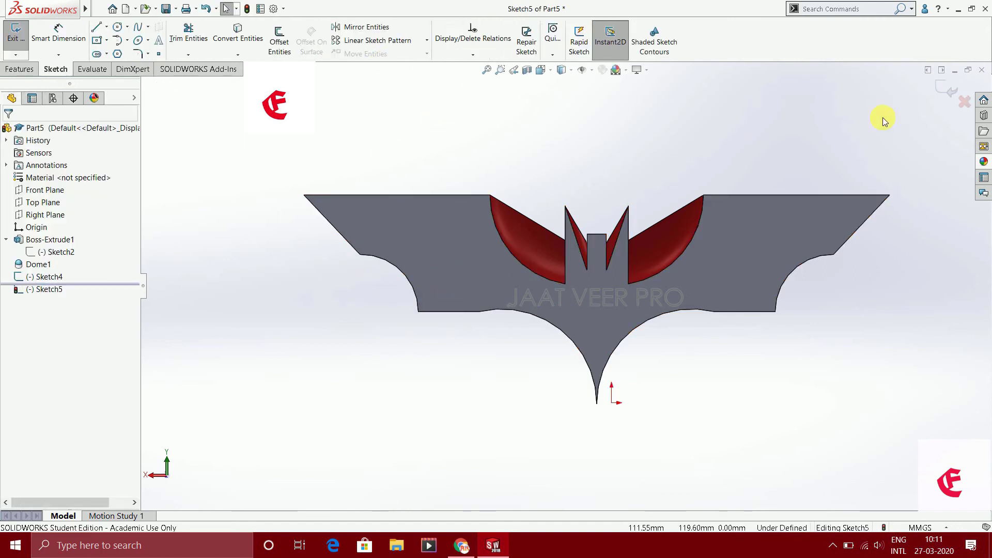
click(965, 101)
- Emboss the text sketch on the flat back face with the Wrap feature, raising the default thickness
click(467, 28)
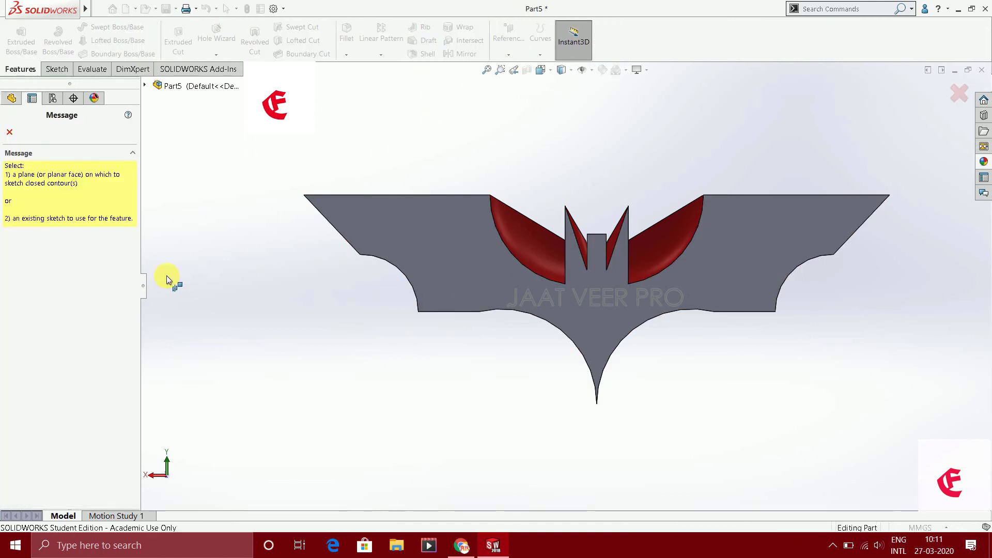
click(145, 85)
click(201, 223)
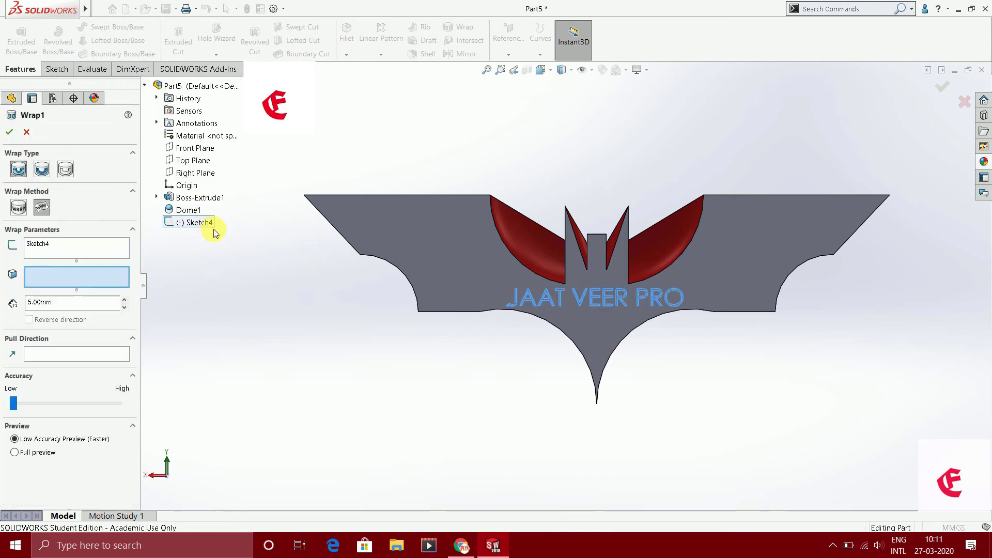
click(472, 289)
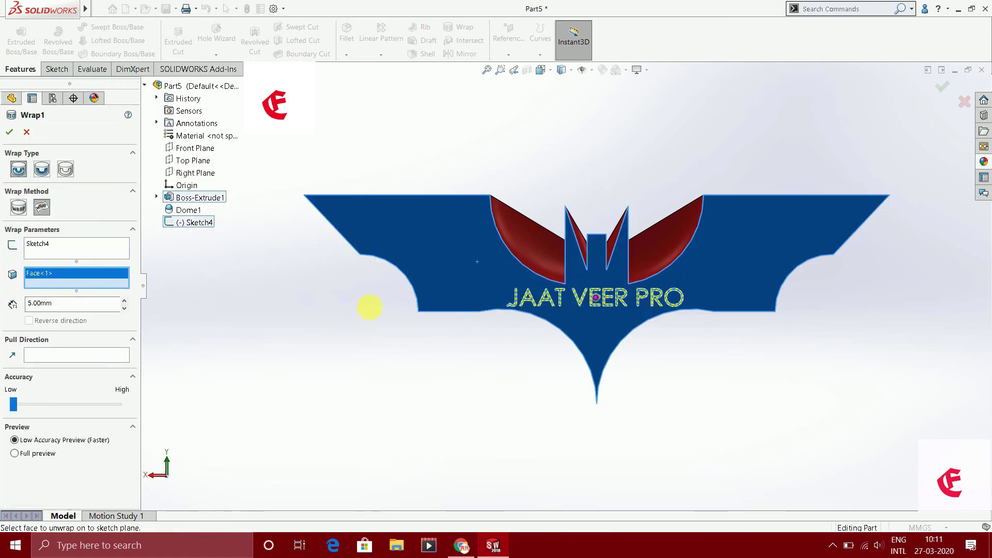
double_click(124, 300)
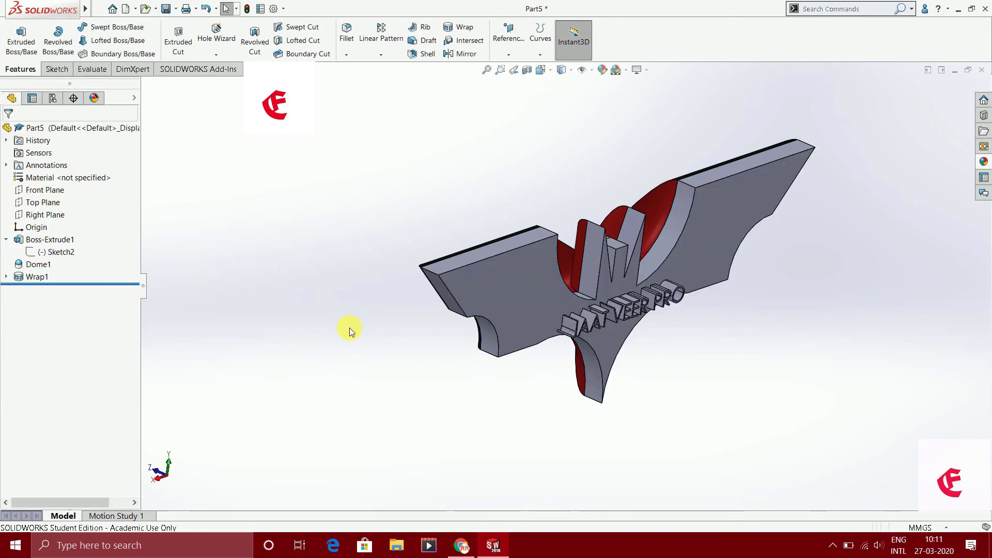
- Apply red soft touch plastic to the embossed text feature
key(ctrl+1)
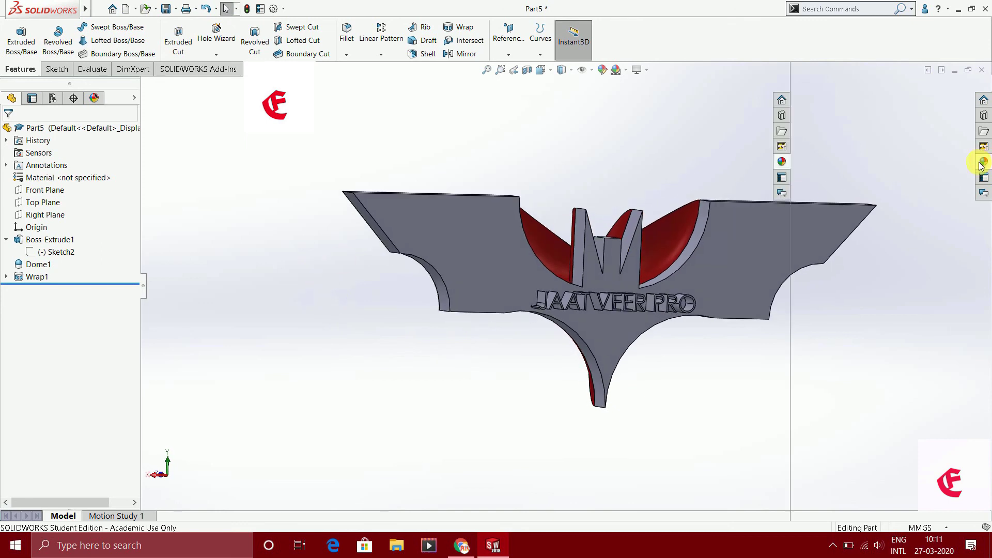
click(984, 161)
scroll(925, 379, down, 5)
scroll(910, 404, up, 5)
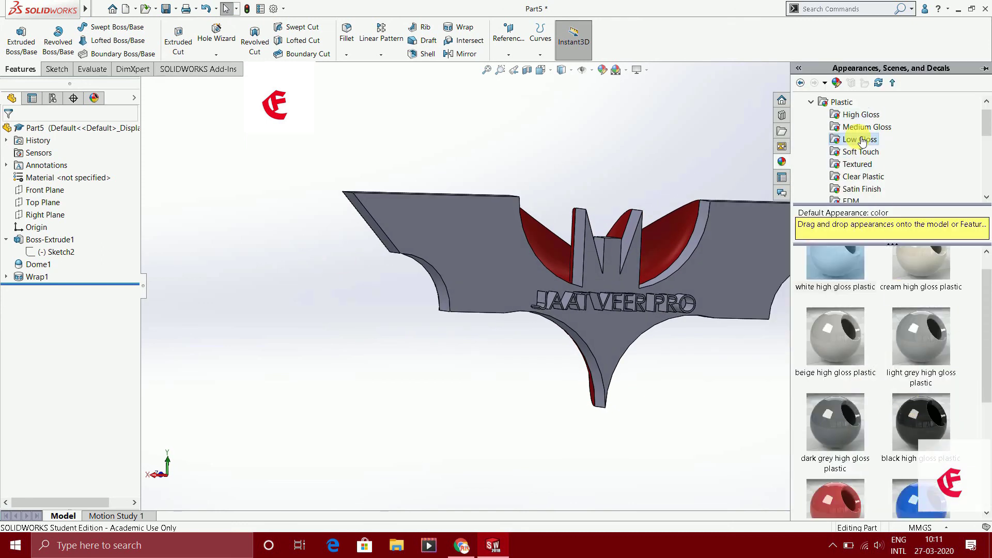
click(861, 140)
click(857, 166)
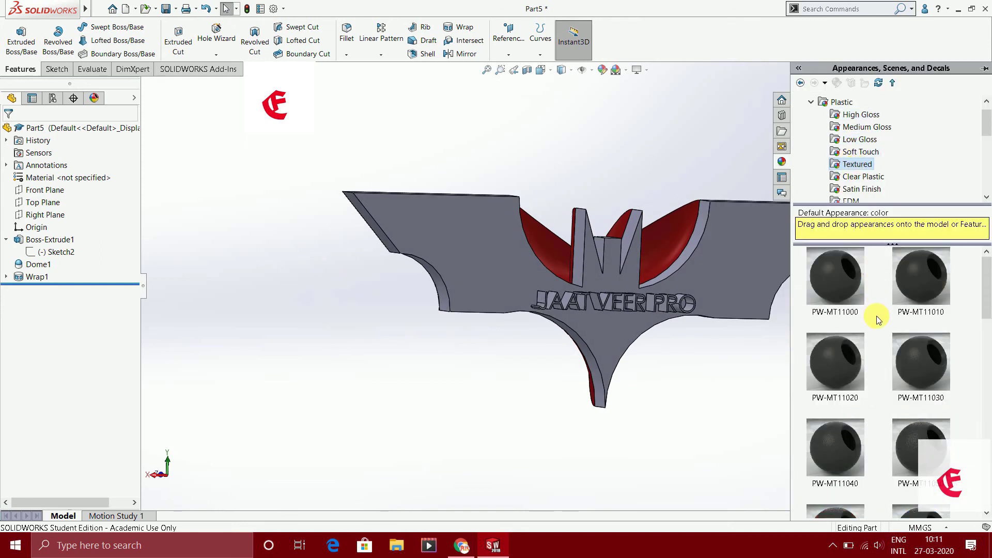
scroll(875, 323, down, 2)
click(861, 151)
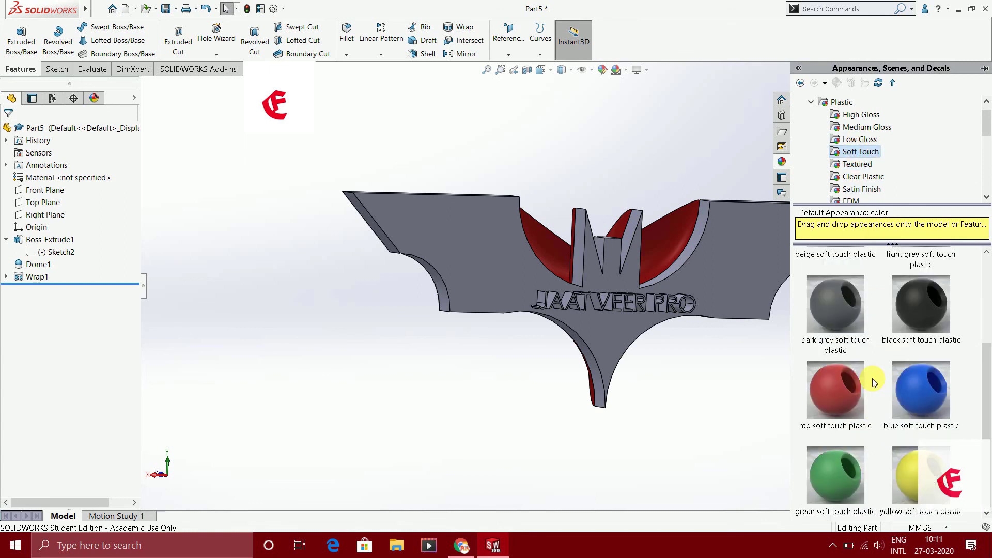
drag(830, 388, 633, 304)
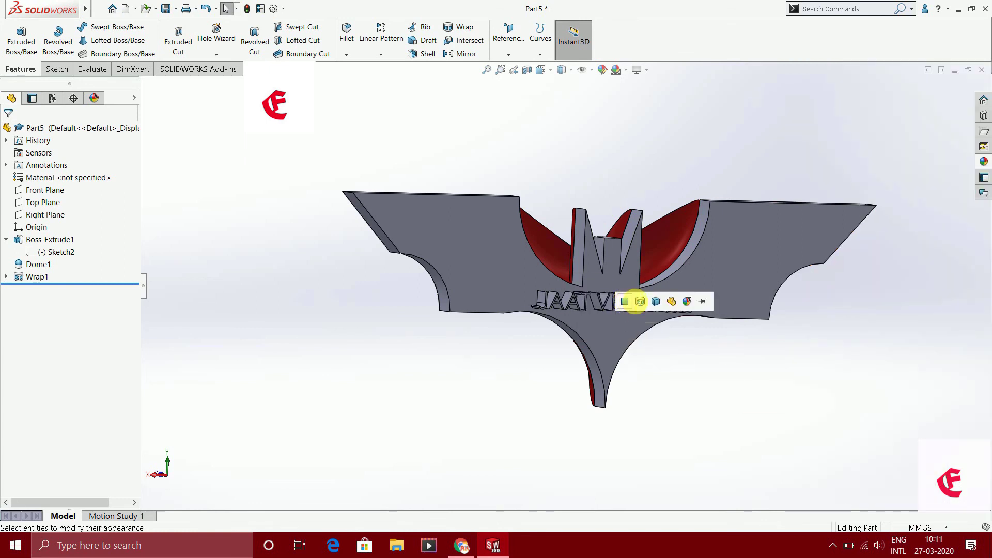
click(636, 302)
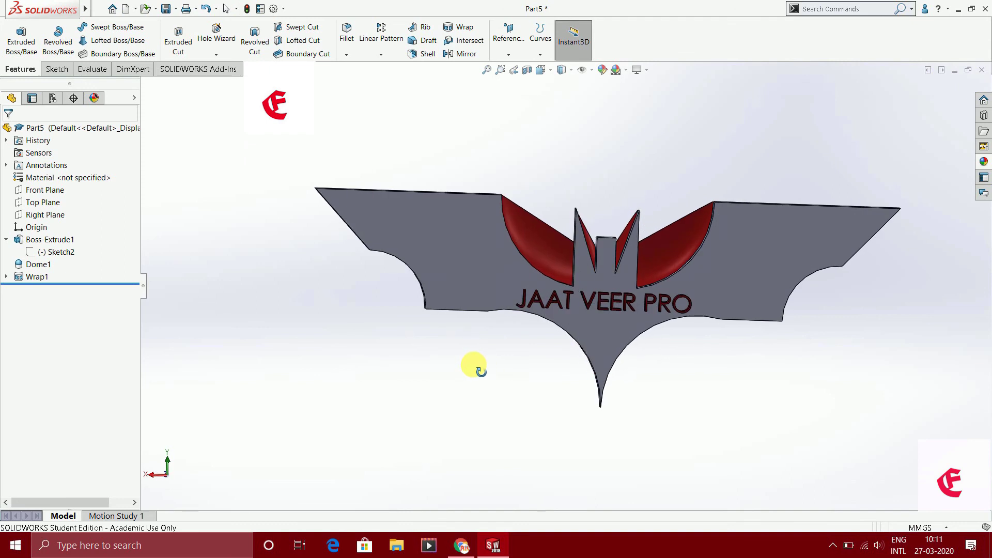
- Apply green soft touch plastic to the base extrusion feature, coloring the back face and side walls
click(983, 162)
drag(864, 475, 752, 274)
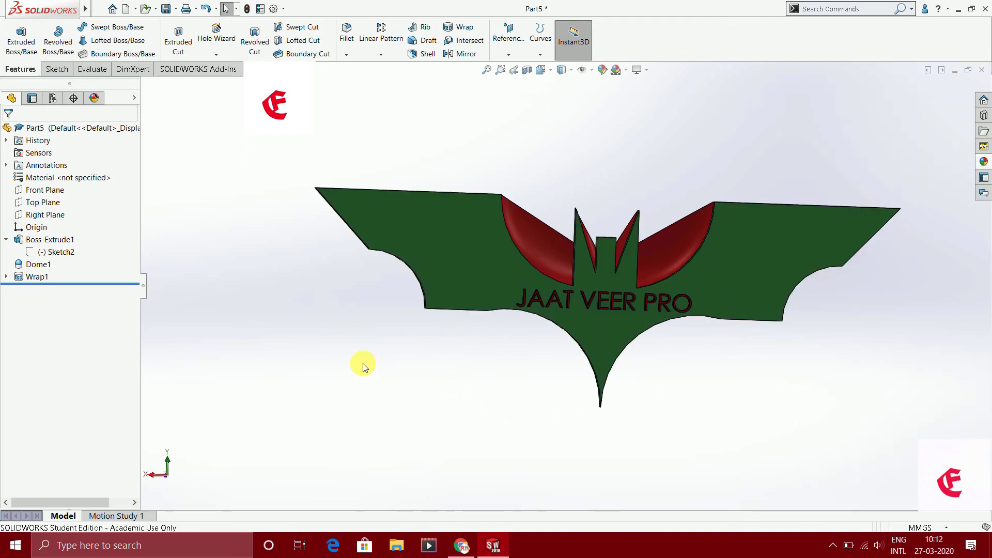
- Apply green soft touch plastic to the outer wedge-shaped dome face on each wing
middle_drag(364, 367, 584, 428)
click(982, 159)
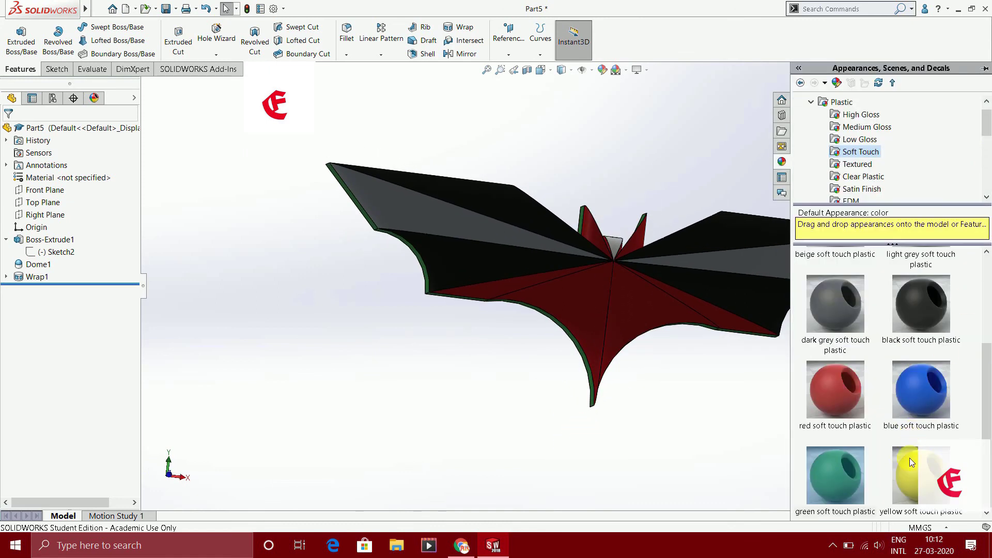
drag(842, 489, 747, 274)
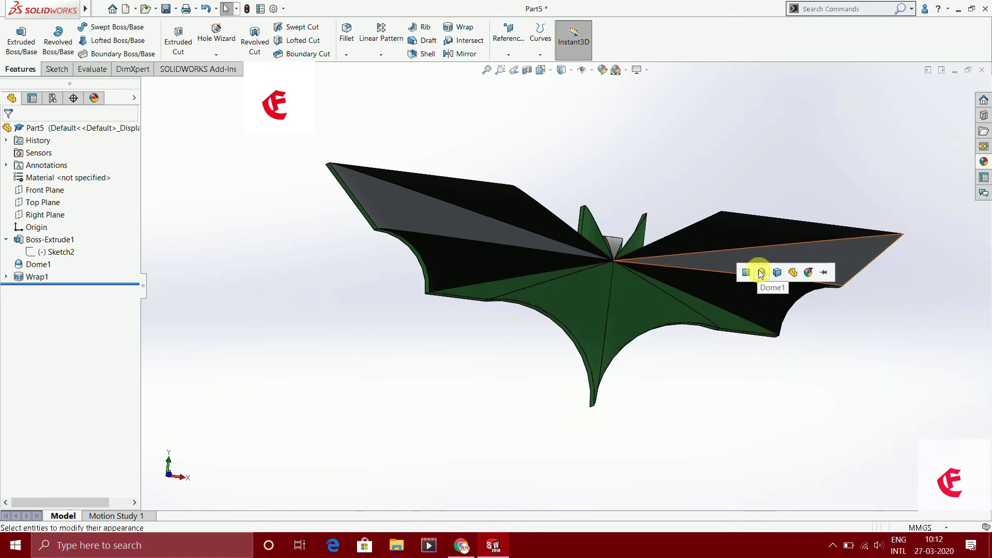
click(746, 272)
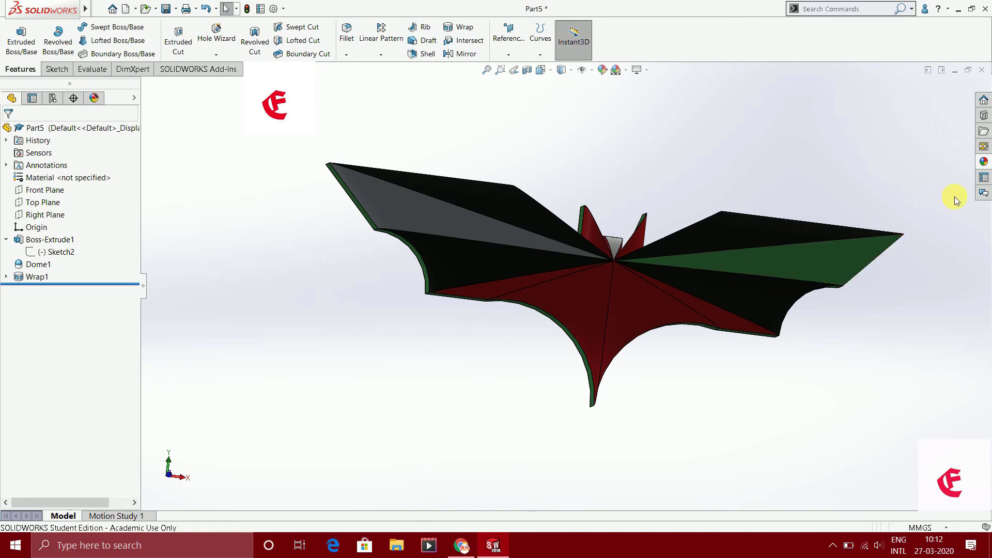
click(984, 164)
drag(819, 460, 473, 221)
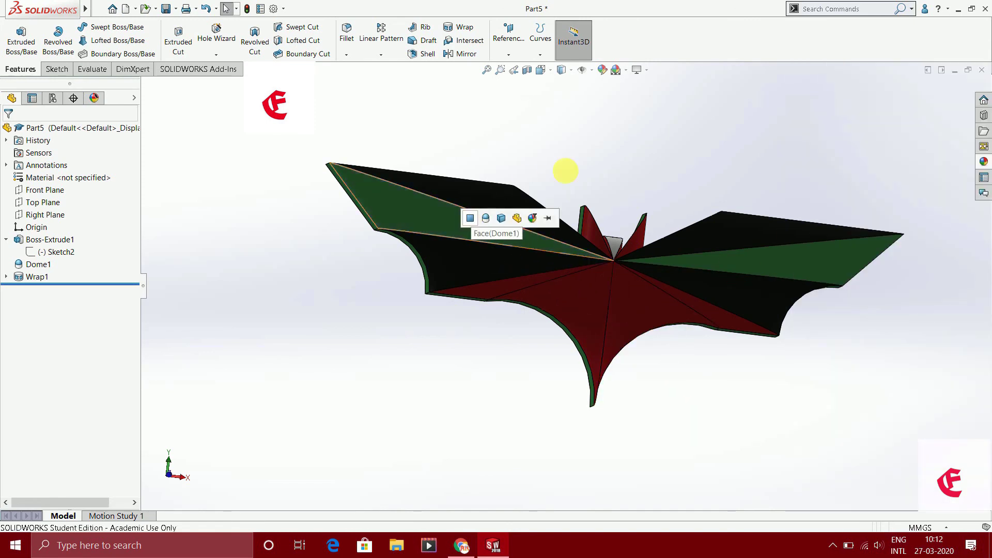
- Apply yellow soft touch plastic to the base extrusion feature and turn the model to view its domed front
middle_drag(611, 162, 719, 215)
click(984, 162)
drag(912, 472, 635, 256)
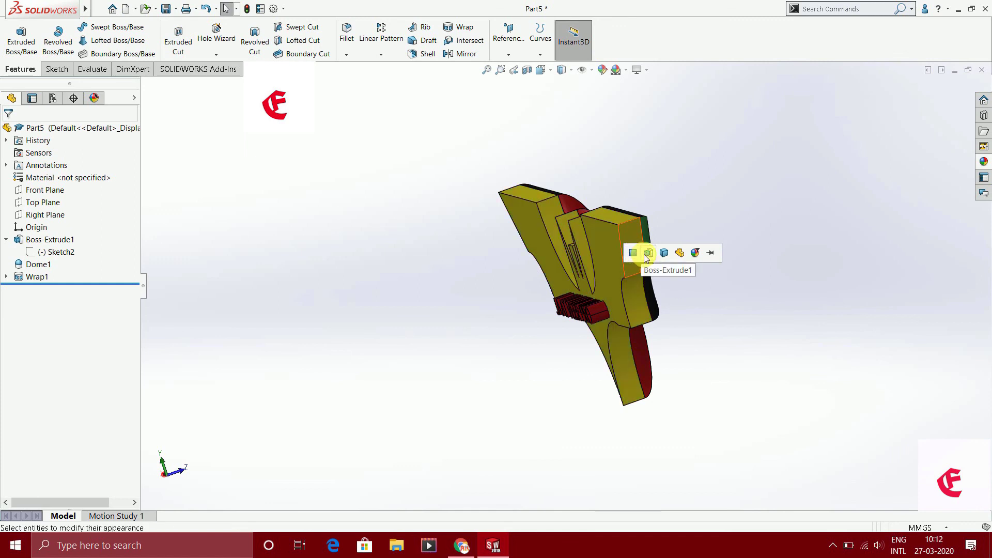
click(647, 253)
middle_drag(494, 348, 383, 279)
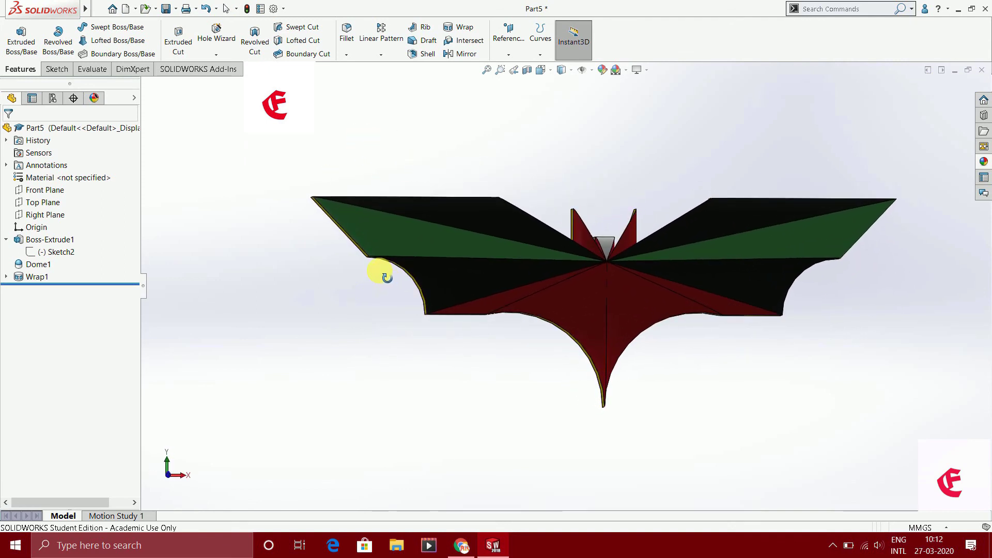